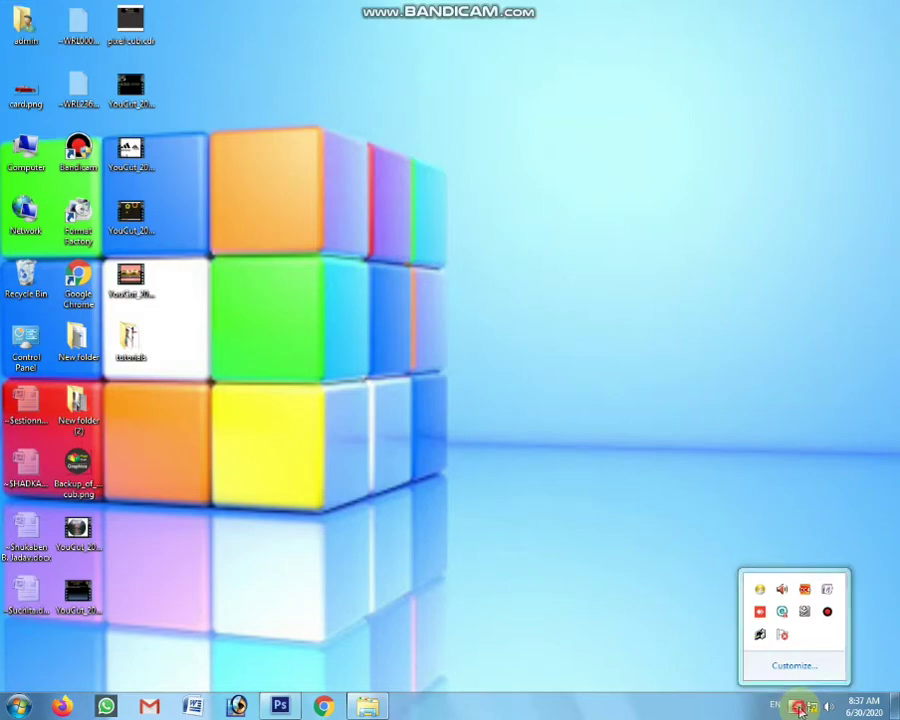
# - Create a new white 800 × 600 px, 72 ppi document from the Web preset
pyautogui.click(598, 491)
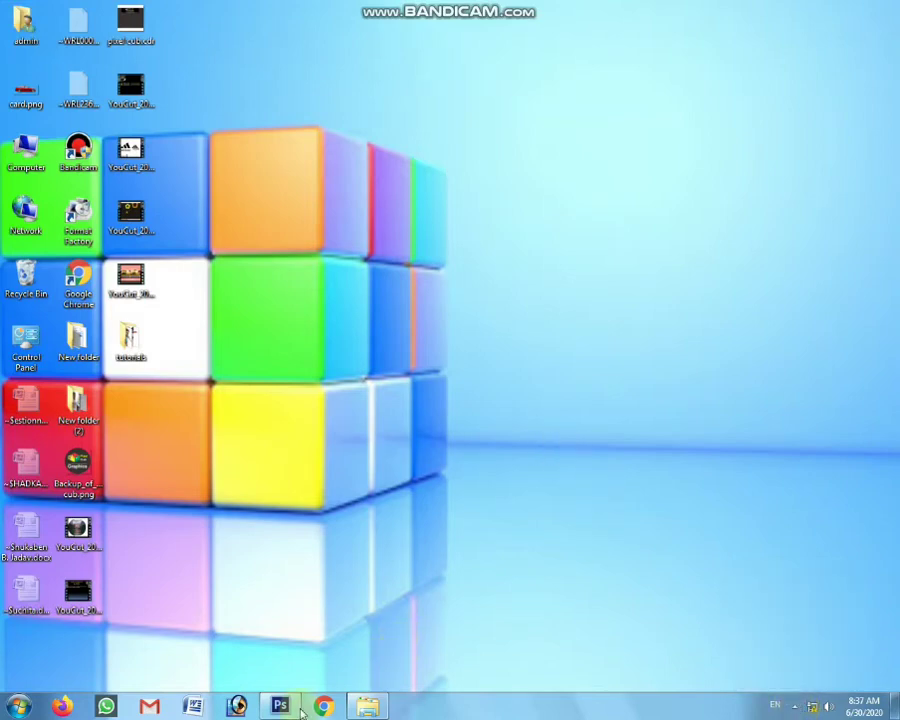
pyautogui.click(299, 709)
pyautogui.click(39, 10)
pyautogui.click(46, 24)
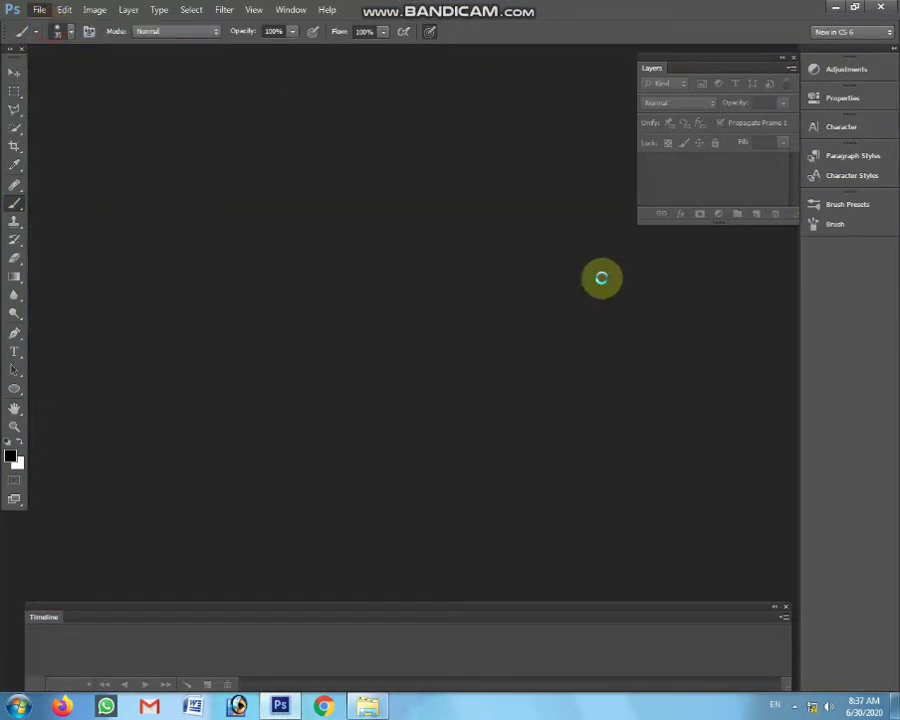
pyautogui.click(444, 196)
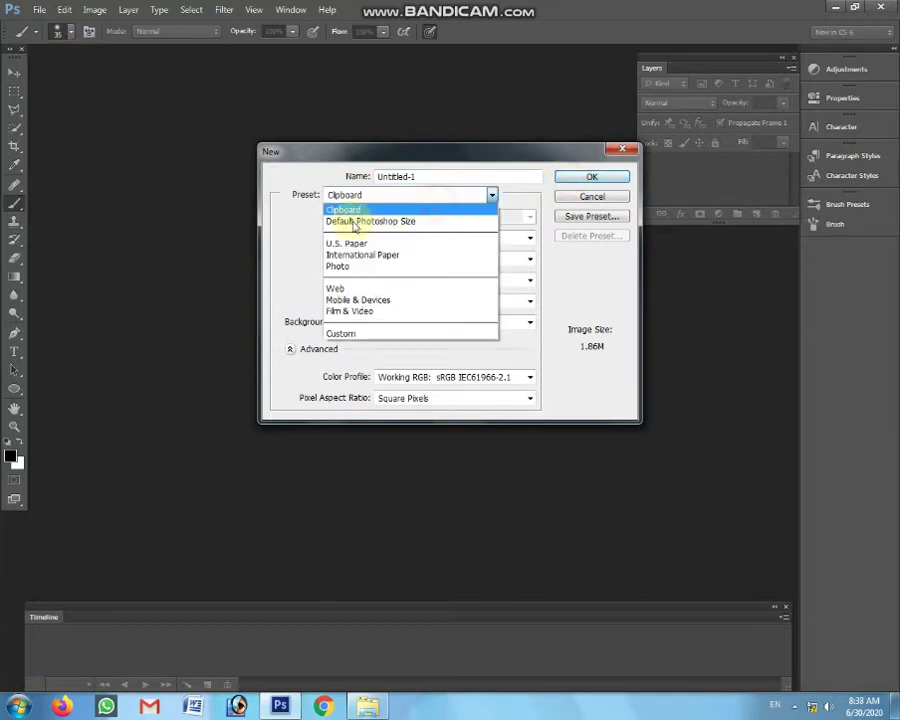
pyautogui.click(330, 289)
pyautogui.click(617, 173)
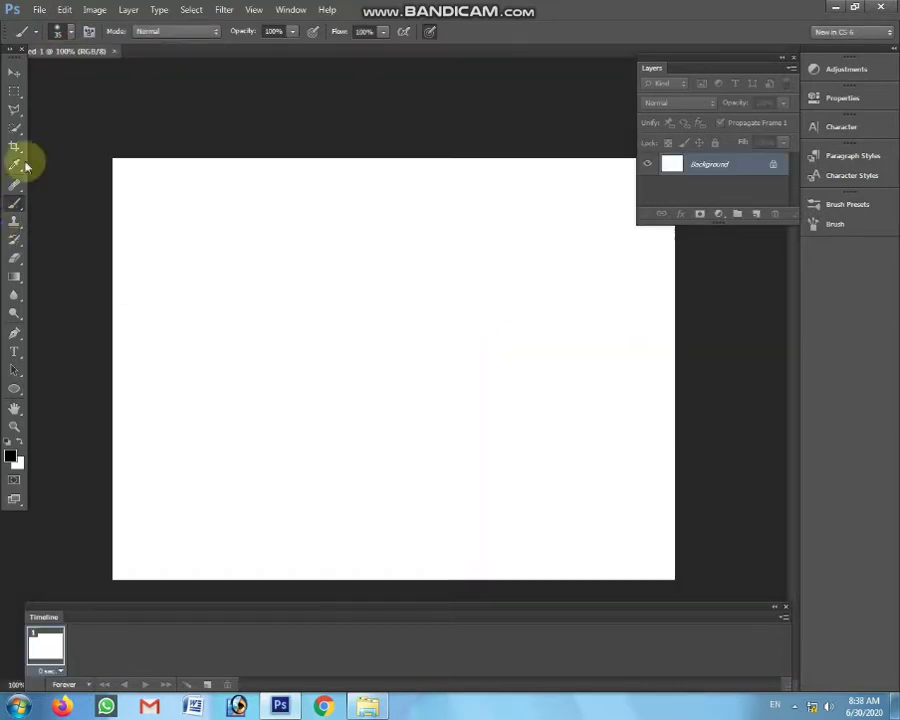
# - Add a text layer near the canvas centre containing a black letter Z
pyautogui.click(14, 72)
pyautogui.click(14, 351)
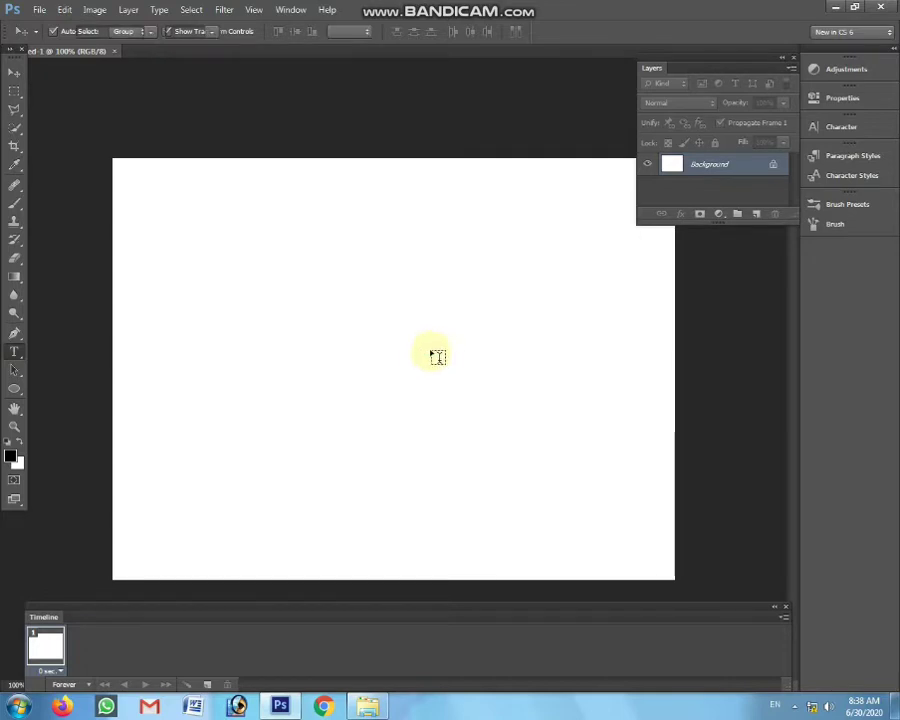
pyautogui.click(360, 325)
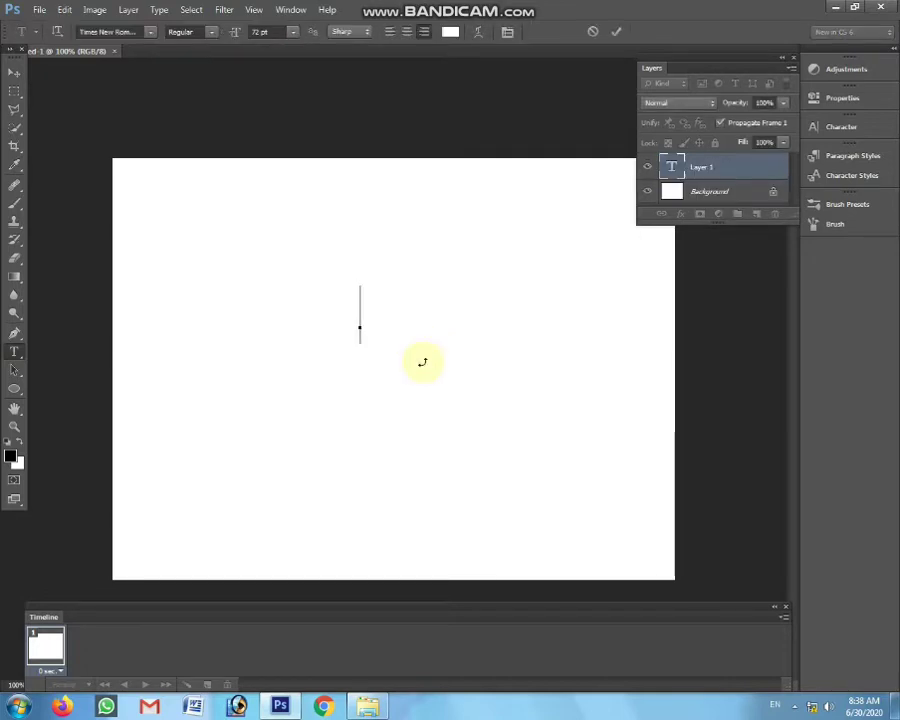
pyautogui.hotkey('ctrl', 'a')
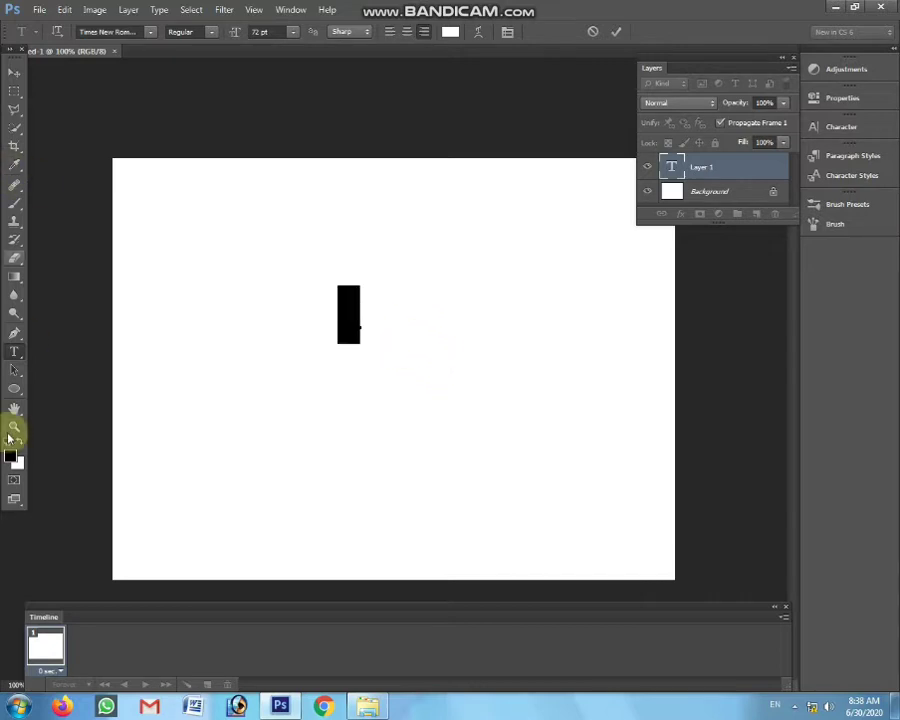
pyautogui.click(10, 440)
pyautogui.click(356, 312)
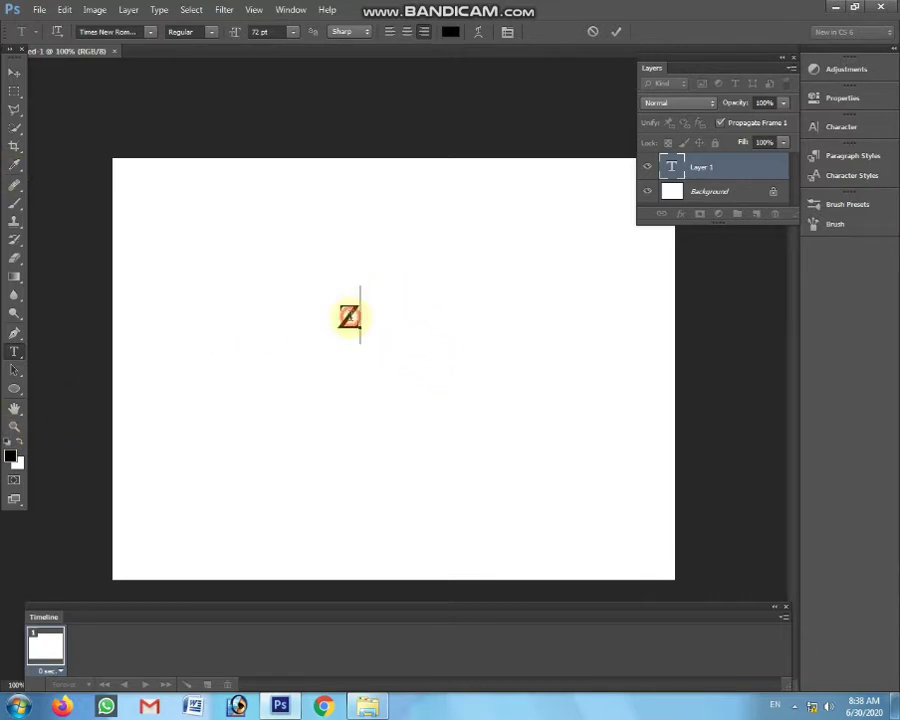
pyautogui.doubleClick(348, 314)
# - Set the Z's font size to 200 pt, then 500 pt
pyautogui.click(291, 31)
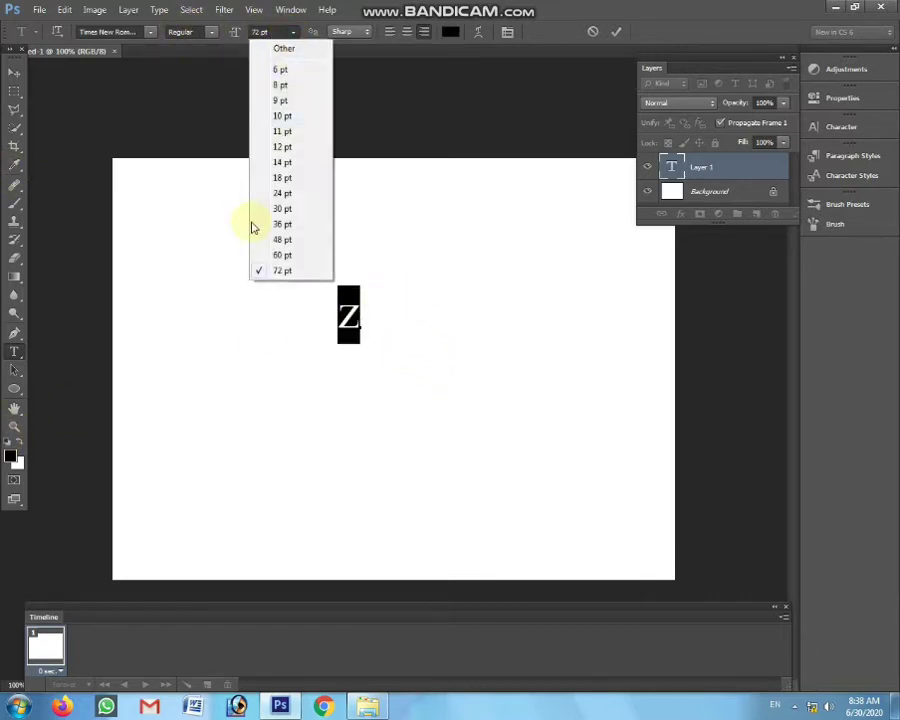
pyautogui.click(265, 33)
pyautogui.write('200')
pyautogui.press('Return')
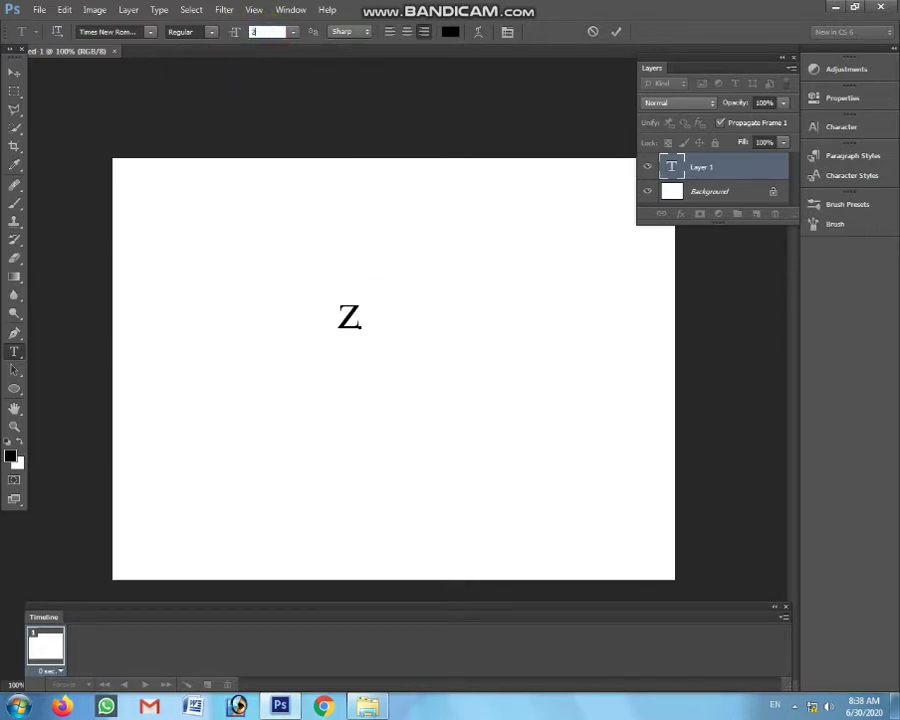
pyautogui.write('500')
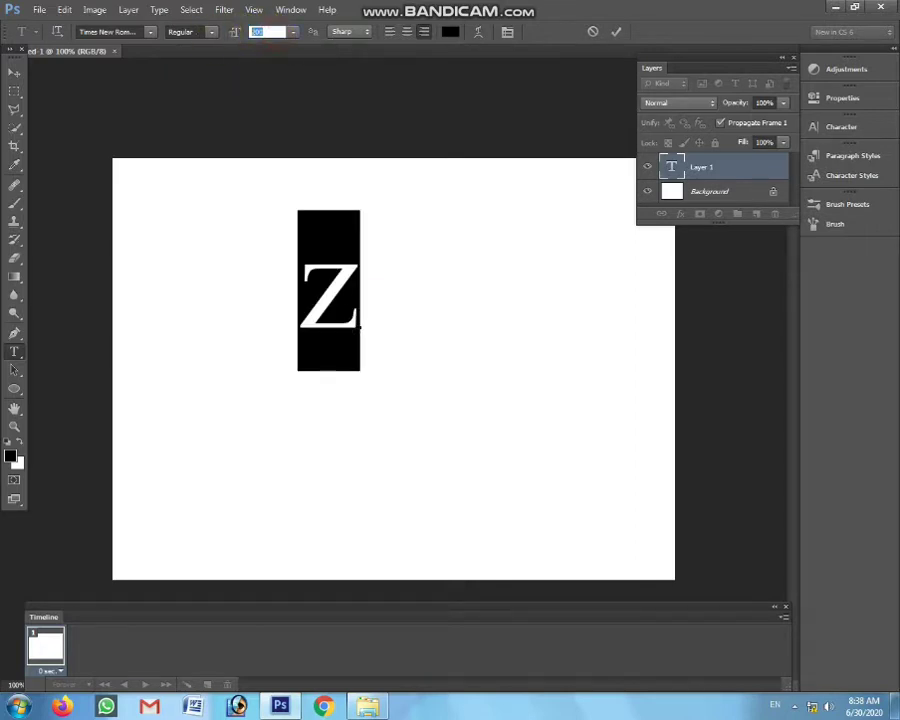
pyautogui.press('Return')
pyautogui.click(14, 74)
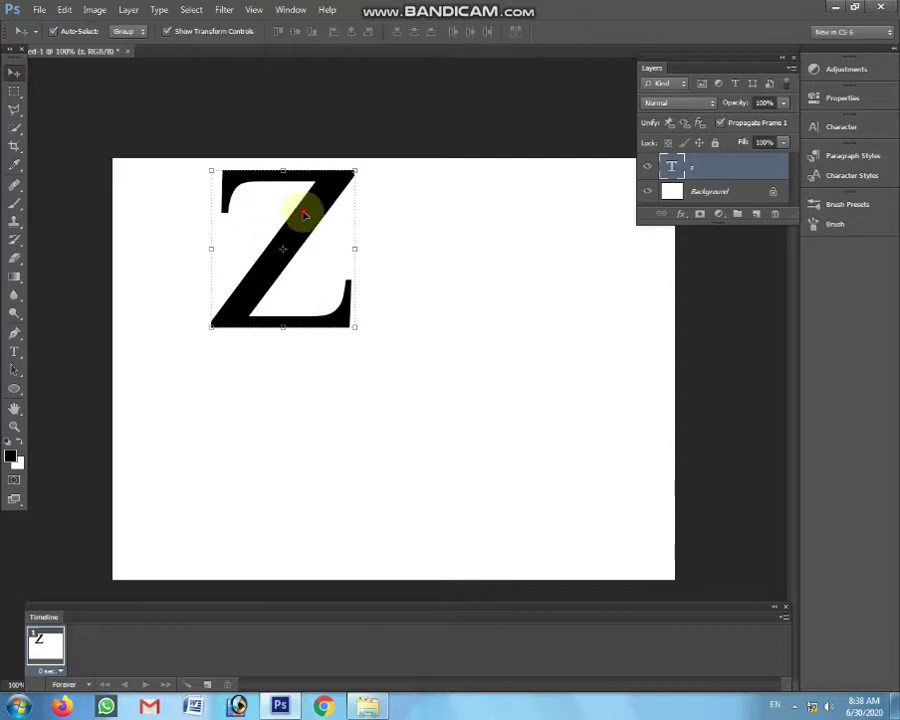
# - Move the Z toward the centre and recolour it cyan #00c6ff
pyautogui.moveTo(300, 210); pyautogui.dragTo(382, 296)
pyautogui.click(10, 456)
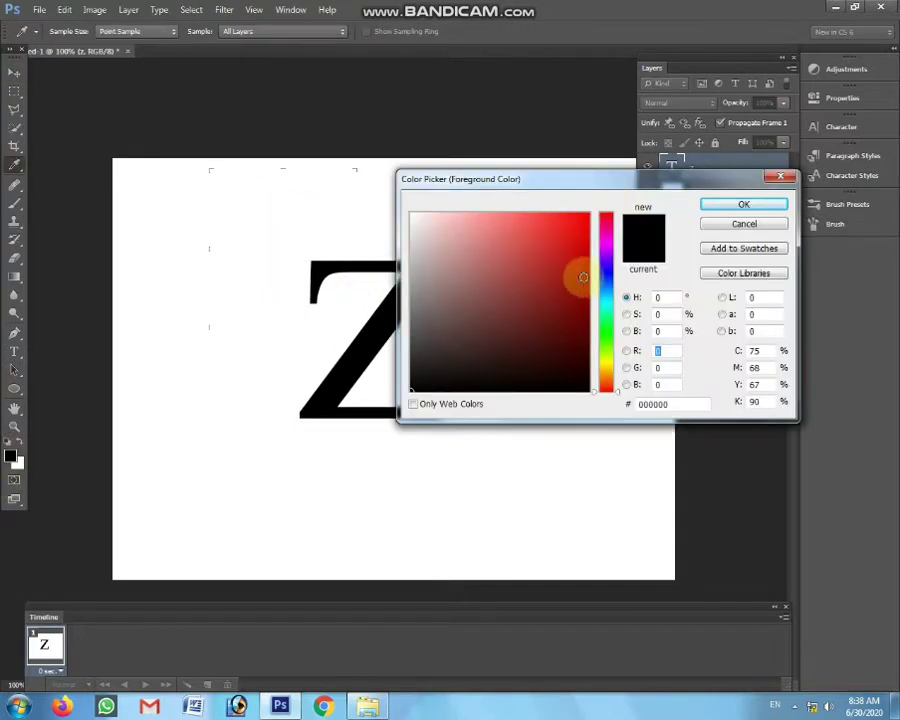
pyautogui.click(598, 294)
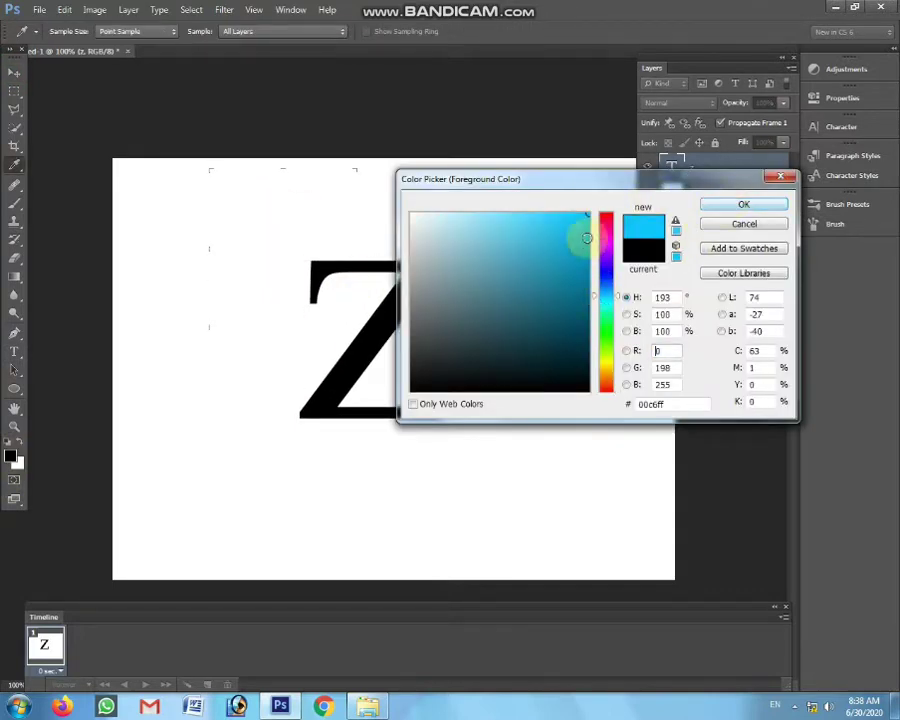
pyautogui.click(586, 217)
pyautogui.click(743, 204)
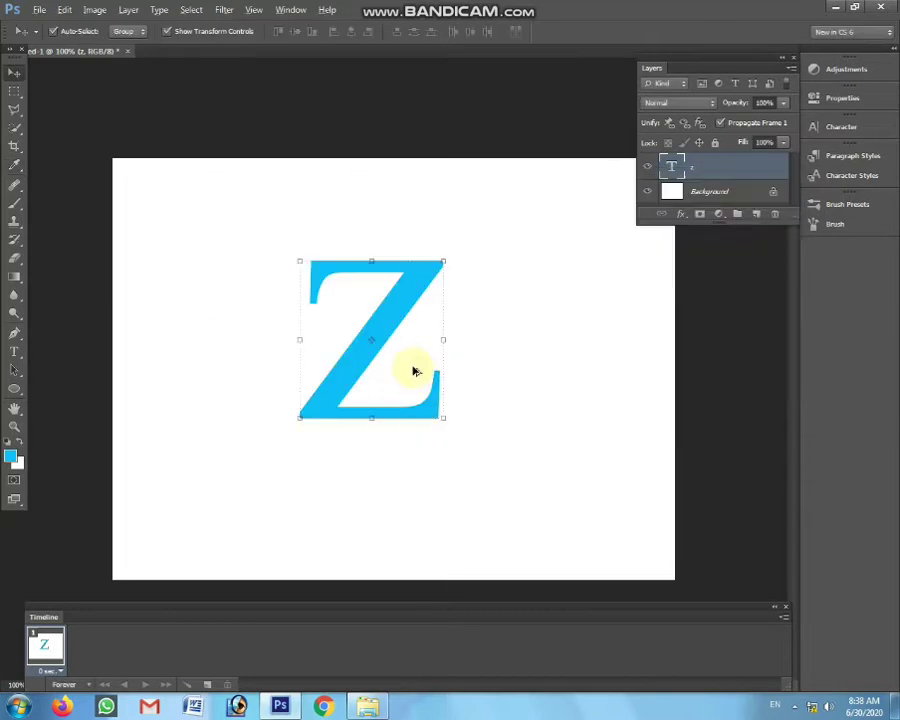
pyautogui.moveTo(382, 297); pyautogui.dragTo(397, 314)
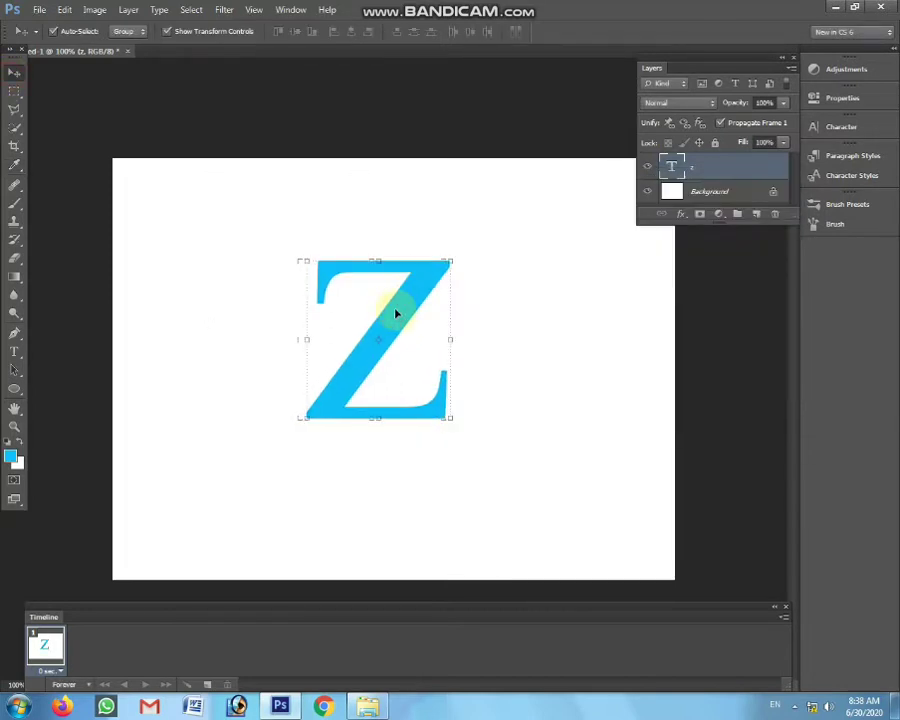
# - Drag the man's profile photo from the tutorials folder onto the canvas
pyautogui.press('super+d')
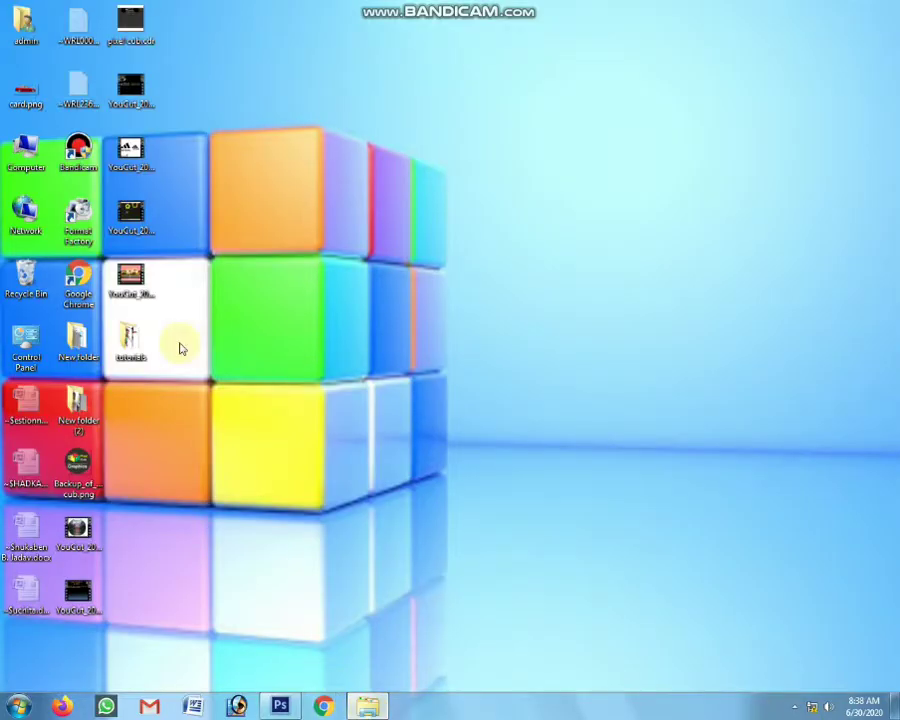
pyautogui.doubleClick(176, 344)
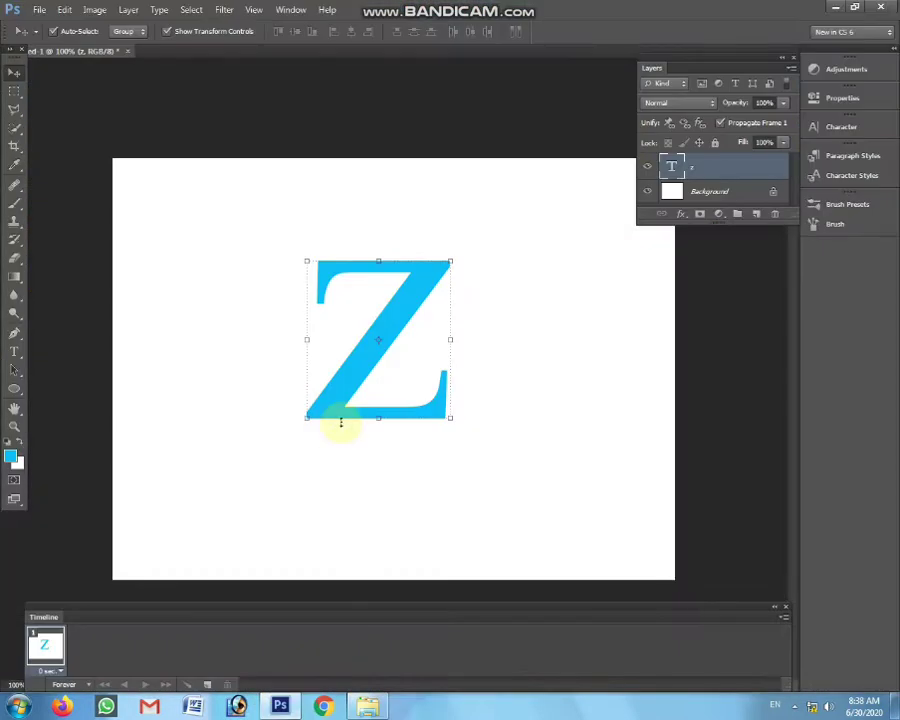
pyautogui.moveTo(278, 713); pyautogui.dragTo(342, 418)
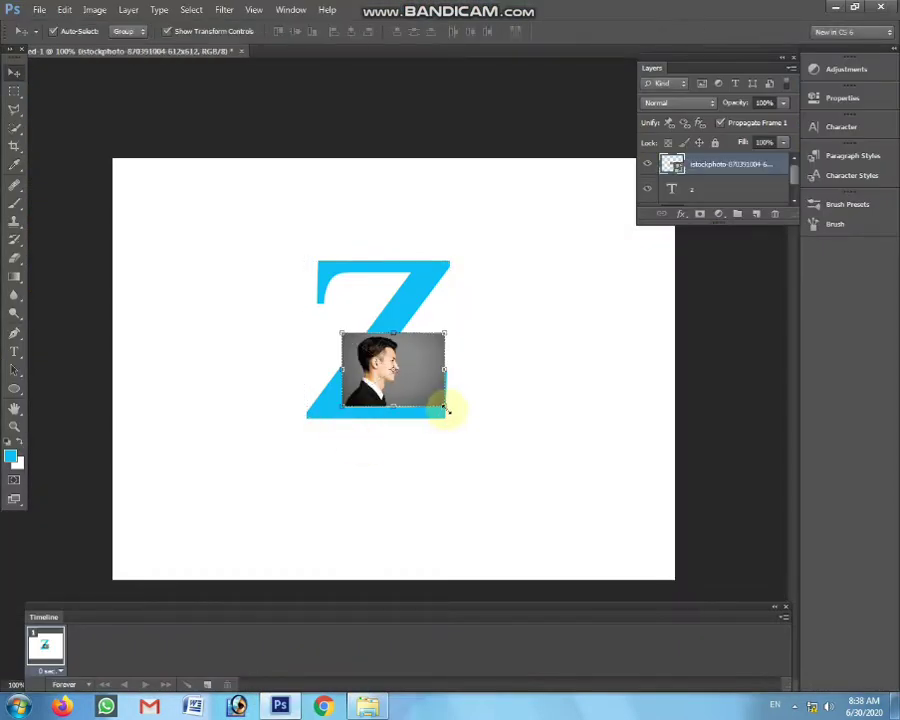
# - Enlarge the placed photo so it covers the Z
pyautogui.moveTo(445, 406)
pyautogui.mouseDown()
pyautogui.moveTo(520, 501)
pyautogui.moveTo(445, 406)
pyautogui.mouseUp()
pyautogui.press('Return')
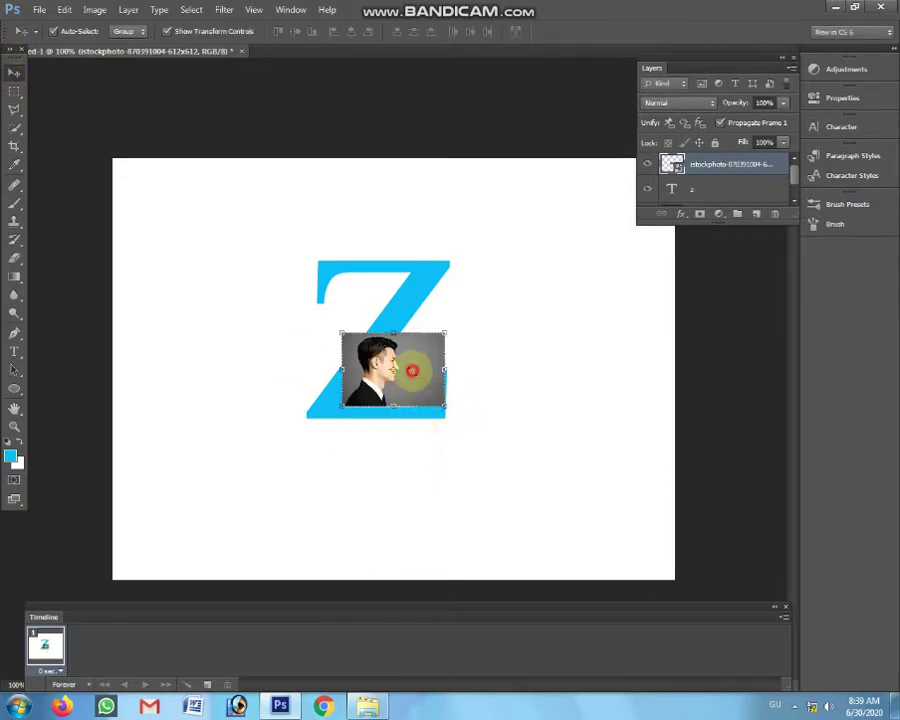
pyautogui.hotkey('ctrl', 't')
pyautogui.press('Return')
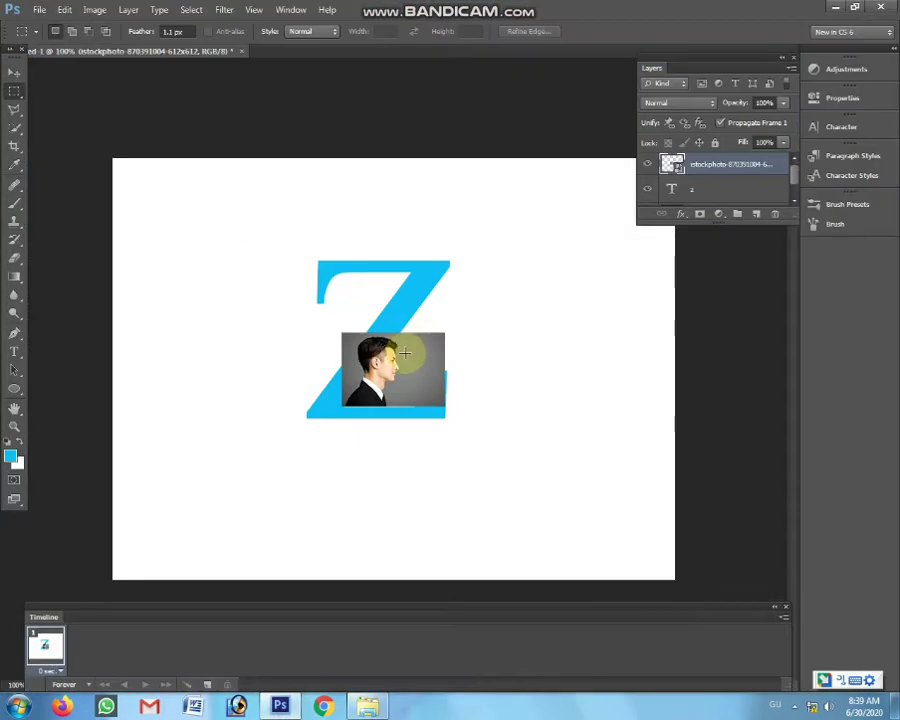
pyautogui.click(16, 82)
pyautogui.click(14, 73)
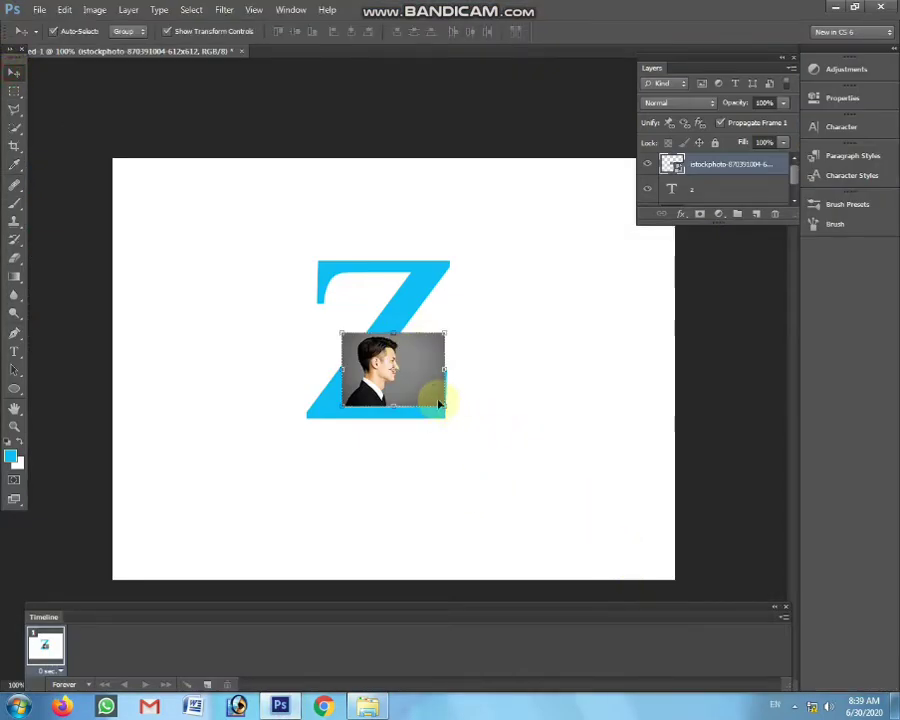
pyautogui.moveTo(445, 407); pyautogui.dragTo(562, 524)
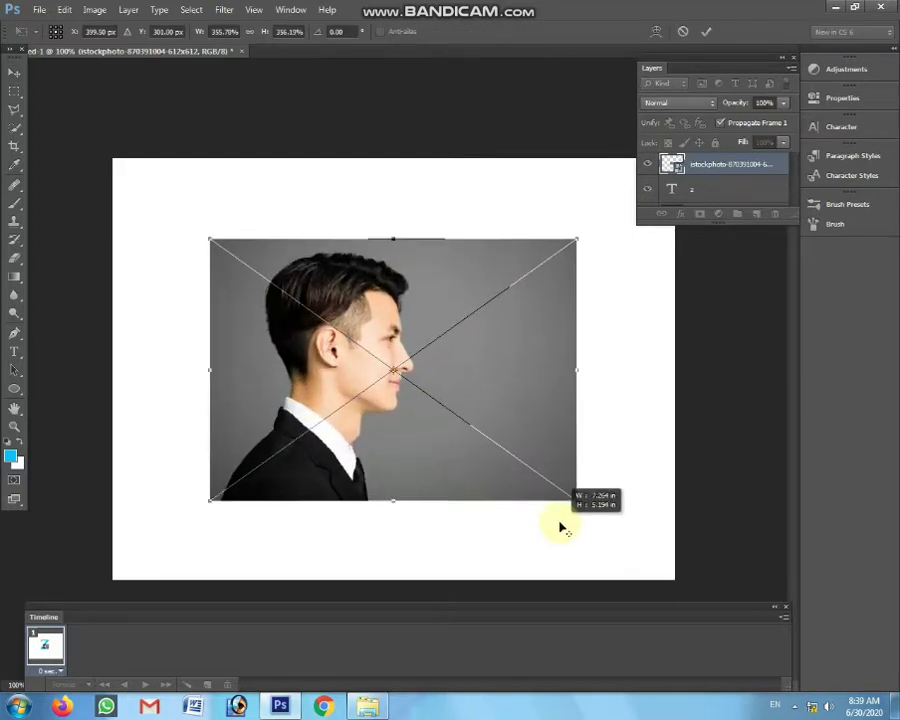
pyautogui.press('Return')
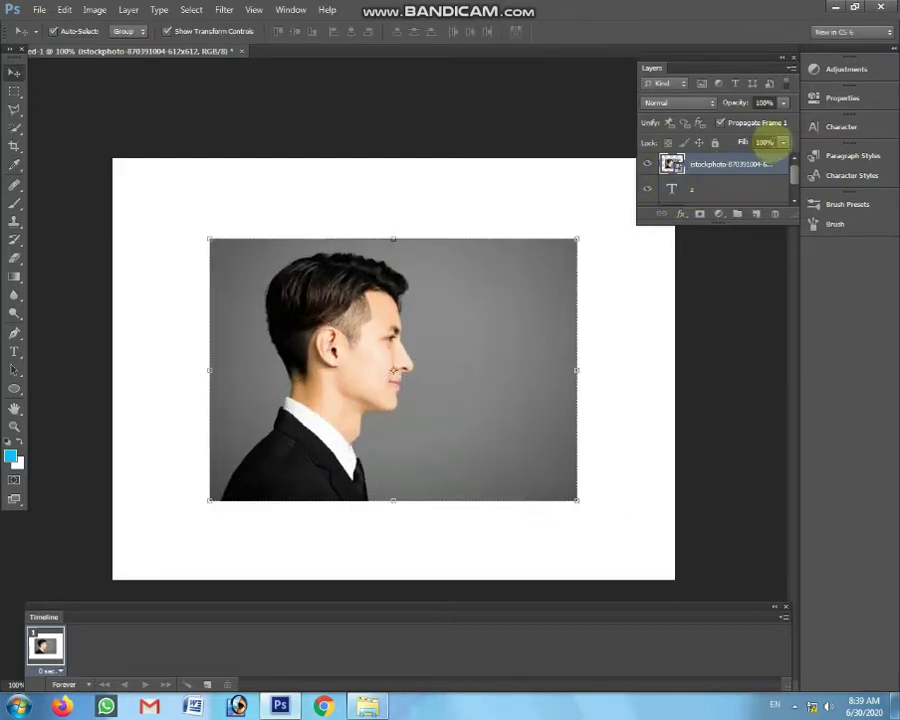
# - Lower the photo layer's Fill to 80% so the Z shows through
pyautogui.moveTo(743, 142); pyautogui.dragTo(742, 143)
pyautogui.write('80')
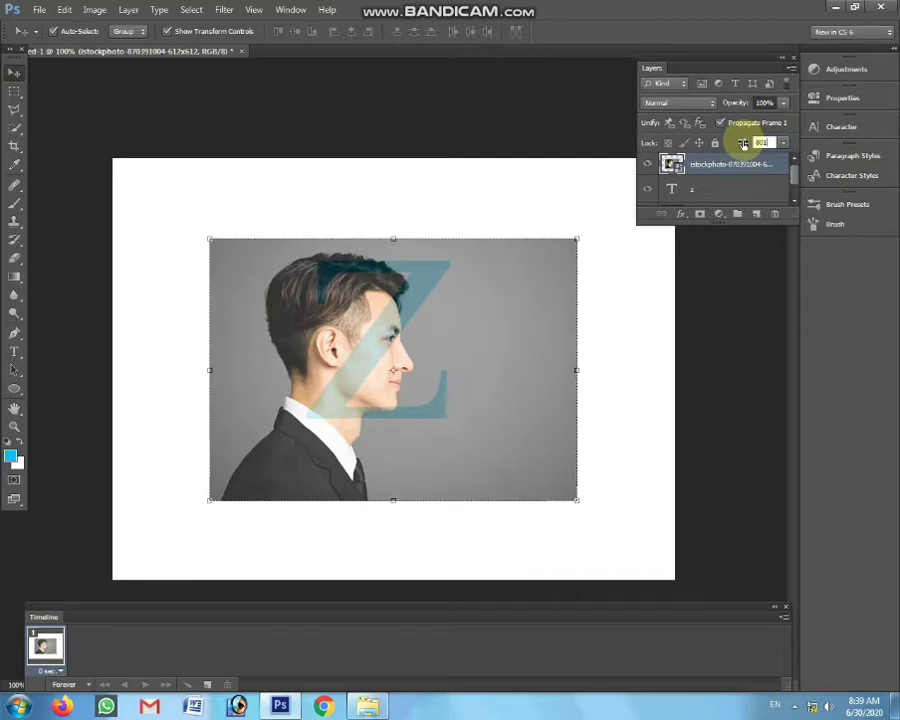
pyautogui.click(530, 380)
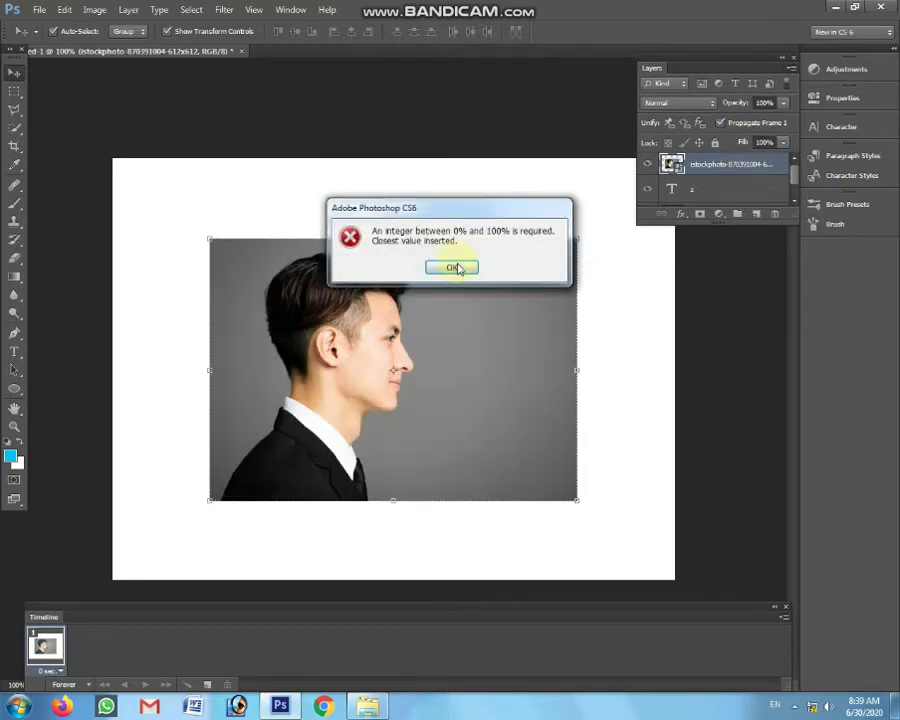
pyautogui.click(452, 268)
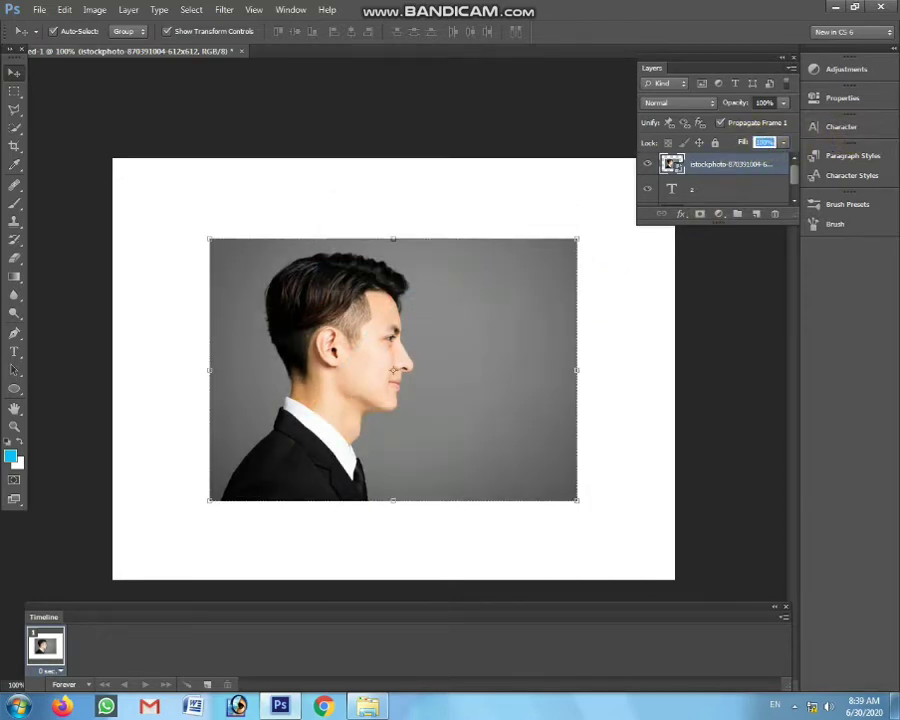
pyautogui.write('80')
pyautogui.press('Return')
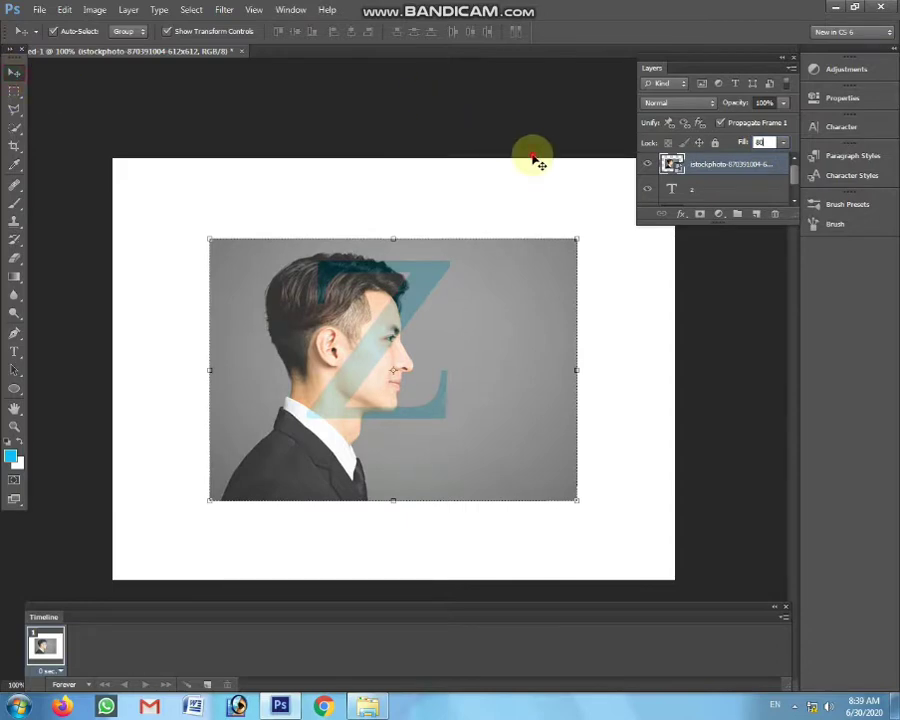
# - Scale the photo down, rotate it about 6.38° clockwise, and reposition it over the Z
pyautogui.click(693, 308)
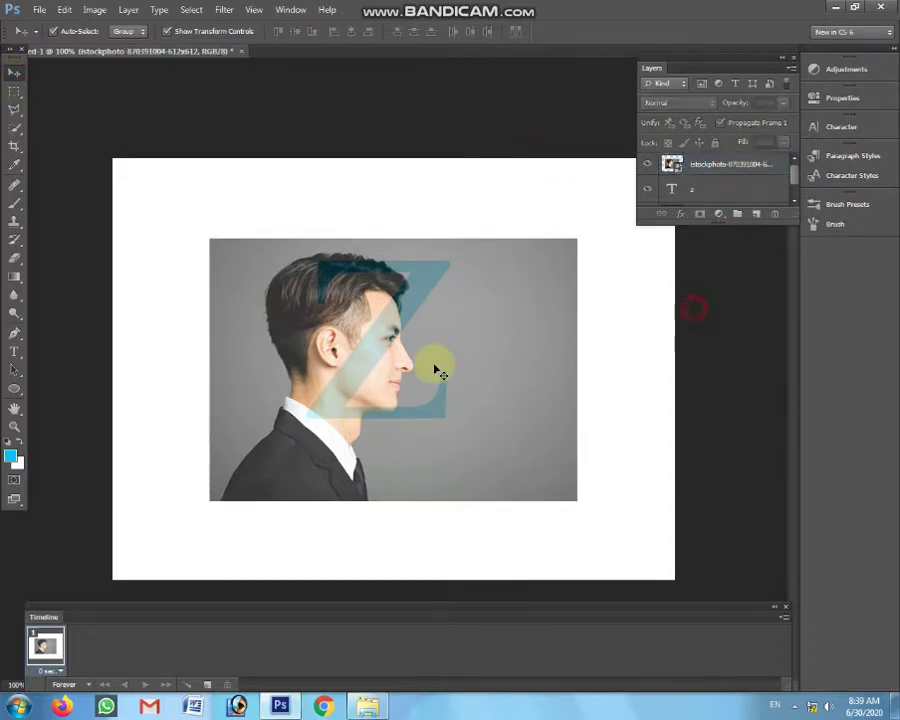
pyautogui.click(437, 371)
pyautogui.moveTo(461, 358); pyautogui.dragTo(492, 355)
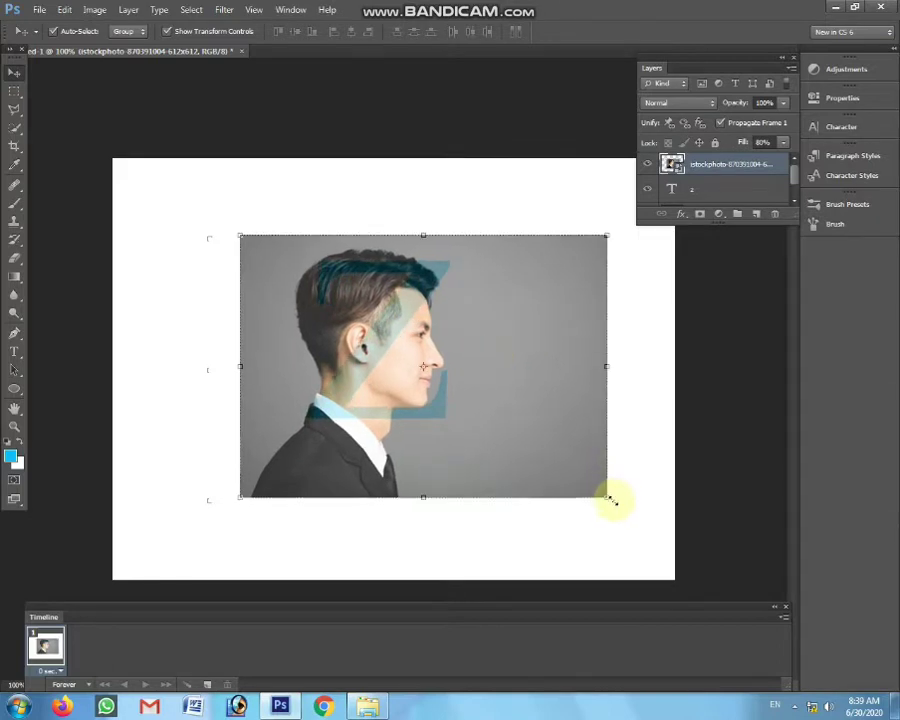
pyautogui.moveTo(607, 497); pyautogui.dragTo(573, 471)
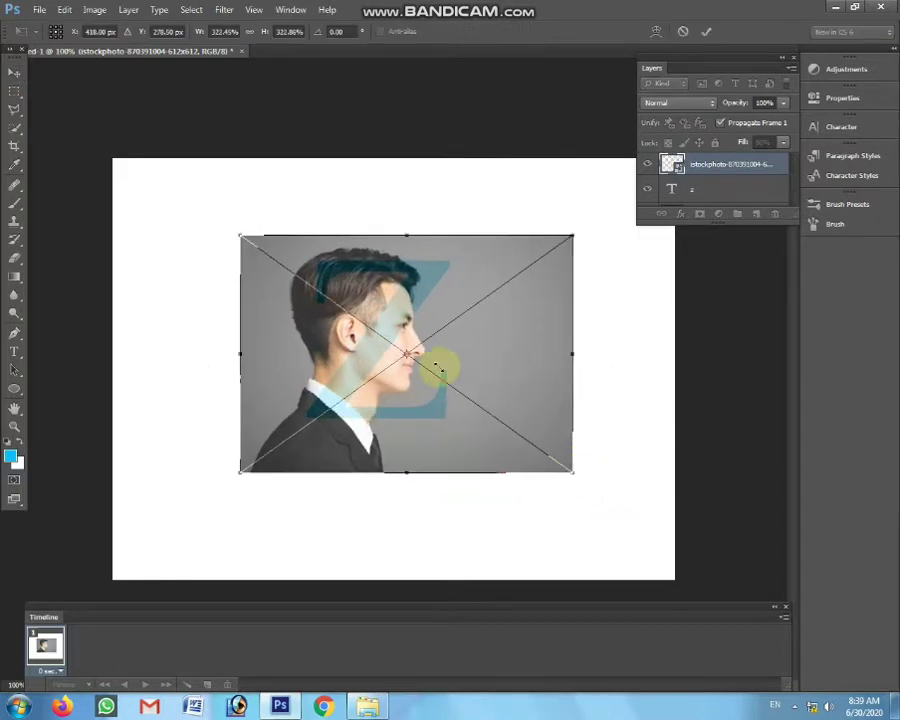
pyautogui.moveTo(458, 330); pyautogui.dragTo(474, 334)
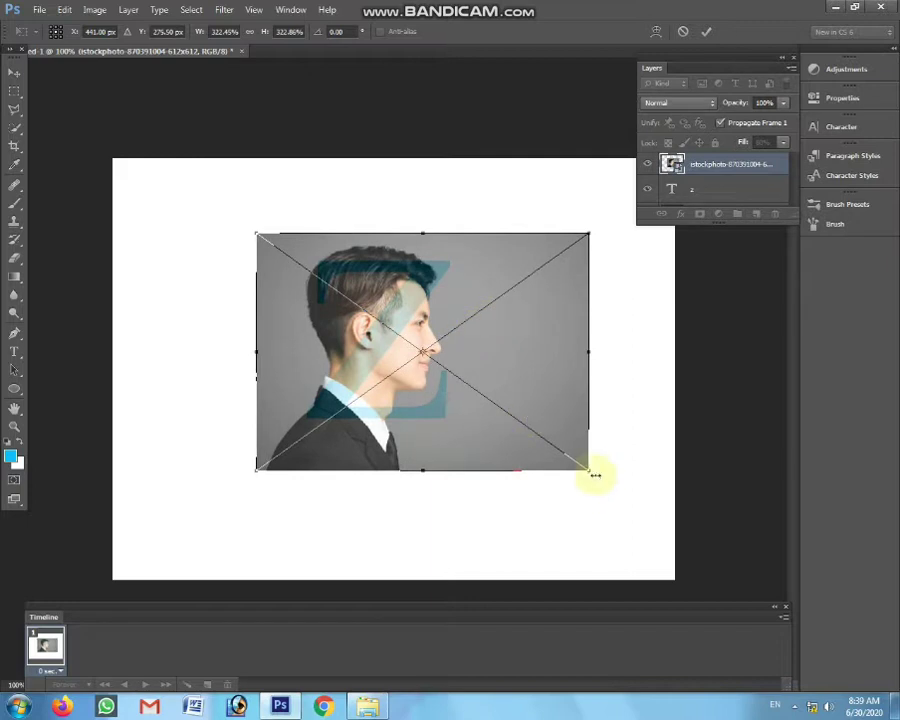
pyautogui.moveTo(595, 476)
pyautogui.mouseDown()
pyautogui.moveTo(577, 465)
pyautogui.moveTo(570, 476)
pyautogui.mouseUp()
pyautogui.moveTo(527, 354); pyautogui.dragTo(538, 350)
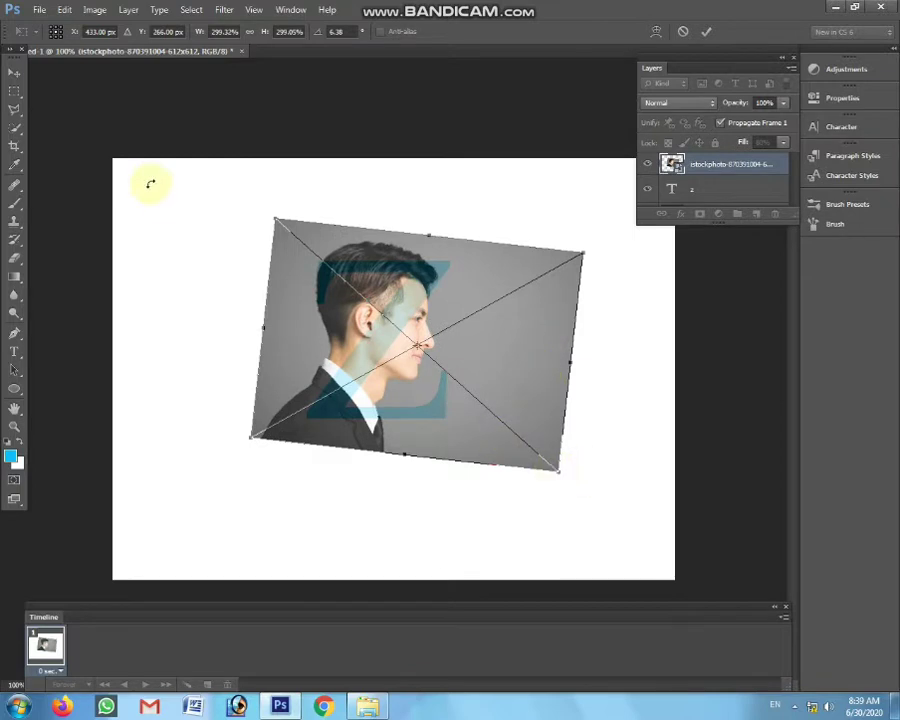
pyautogui.moveTo(277, 215); pyautogui.dragTo(290, 222)
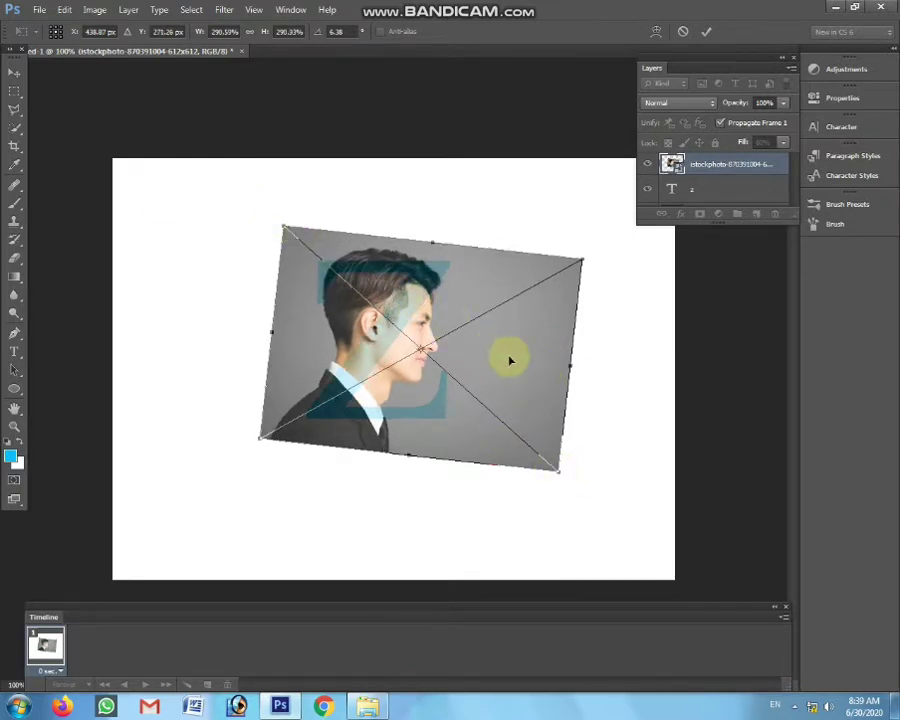
pyautogui.moveTo(512, 356); pyautogui.dragTo(502, 357)
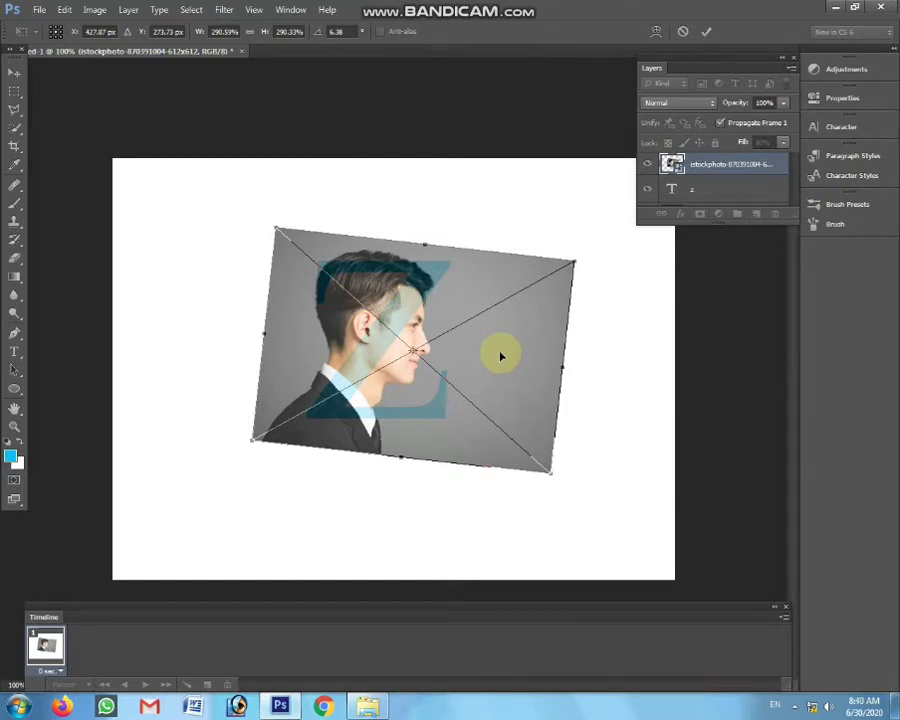
pyautogui.press('Return')
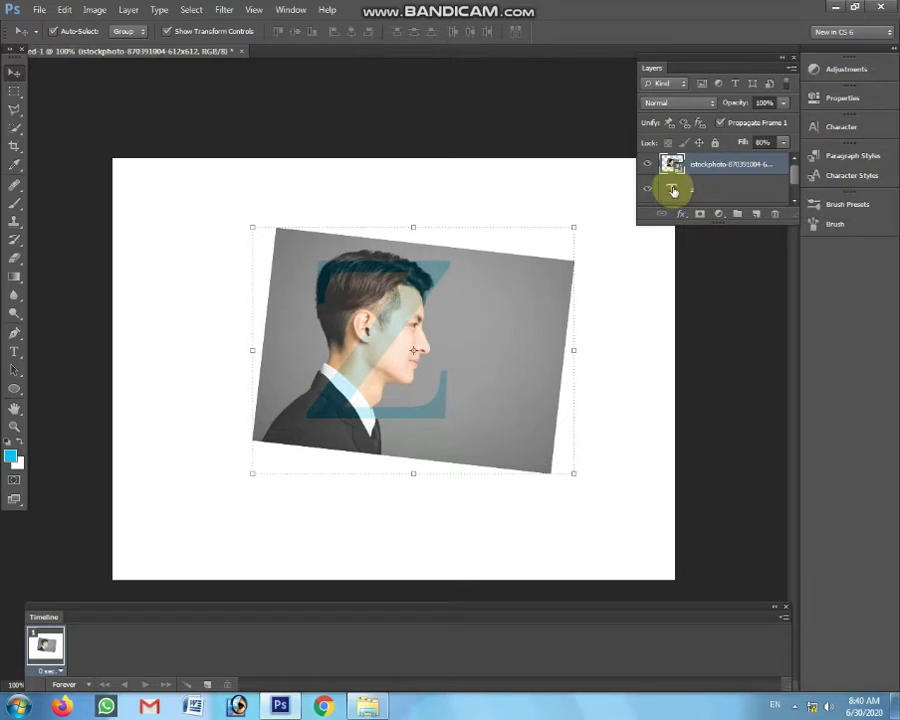
# - Duplicate the photo layer and mask the lower copy with the Z letter selection
pyautogui.hotkey('ctrl', 'j')
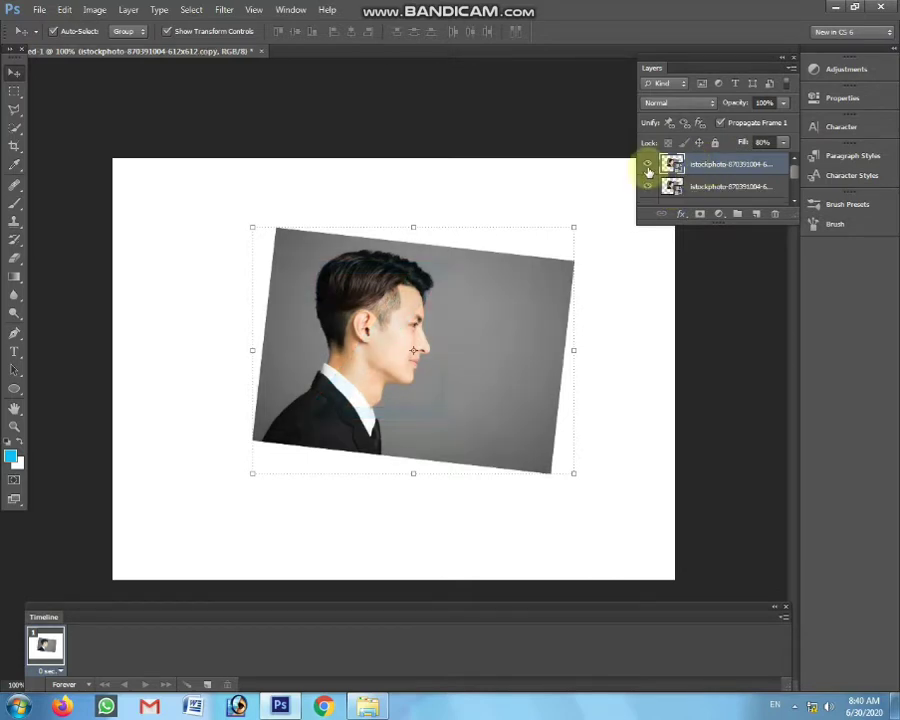
pyautogui.click(648, 166)
pyautogui.scroll(-2, 682, 185)
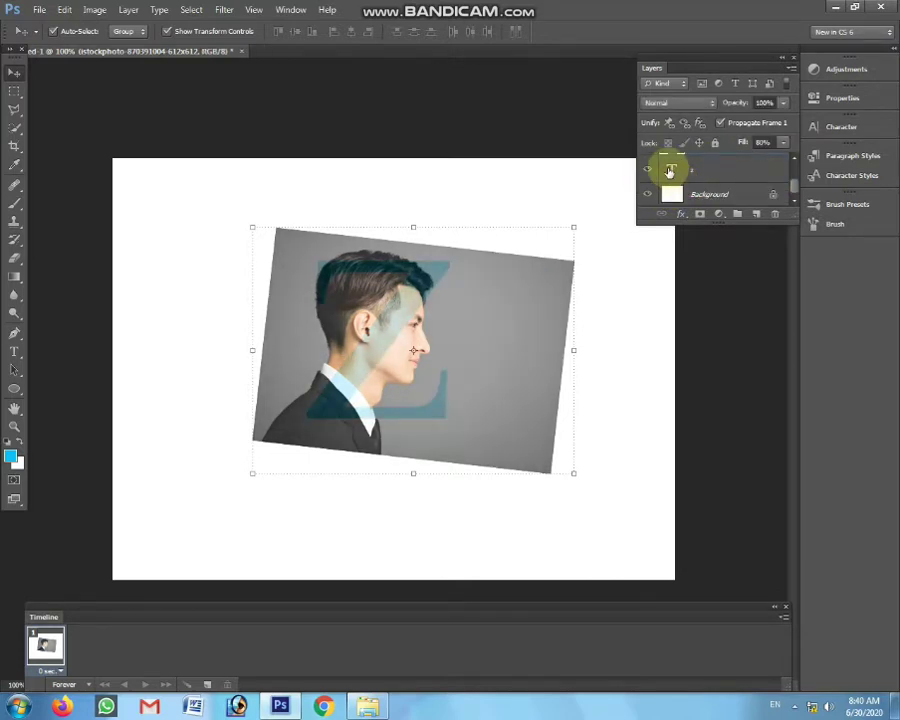
pyautogui.click(672, 176)
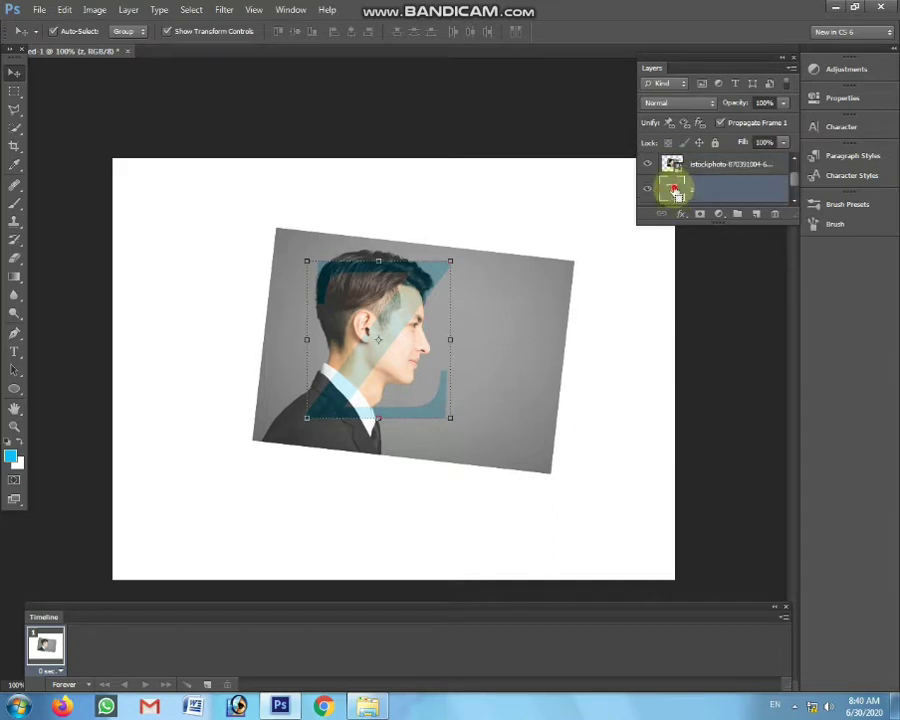
pyautogui.keyDown('ctrl'); pyautogui.click(675, 190); pyautogui.keyUp('ctrl')
pyautogui.click(708, 188)
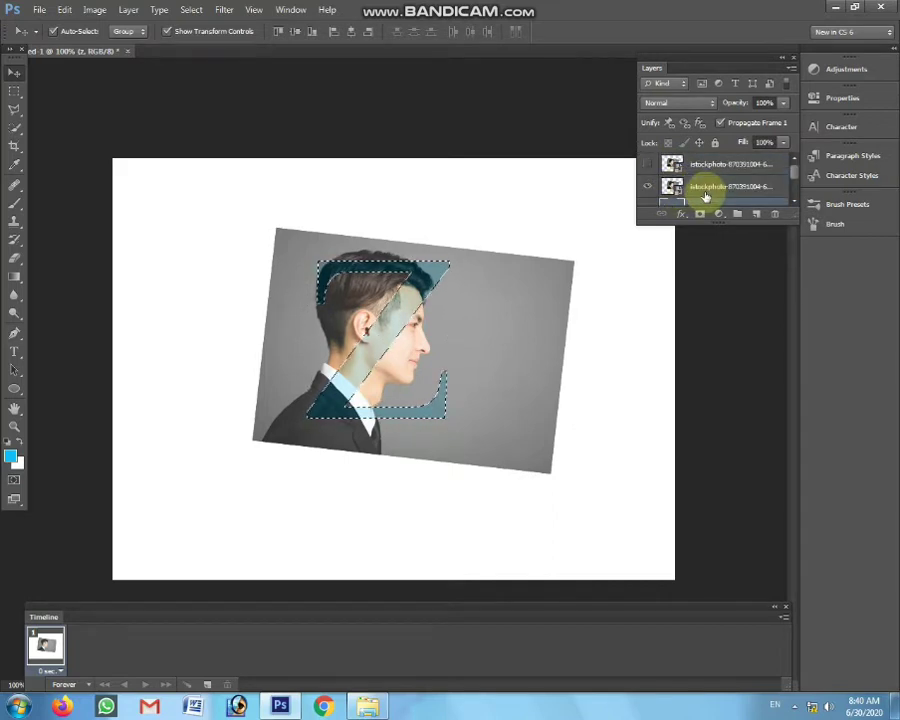
pyautogui.click(688, 189)
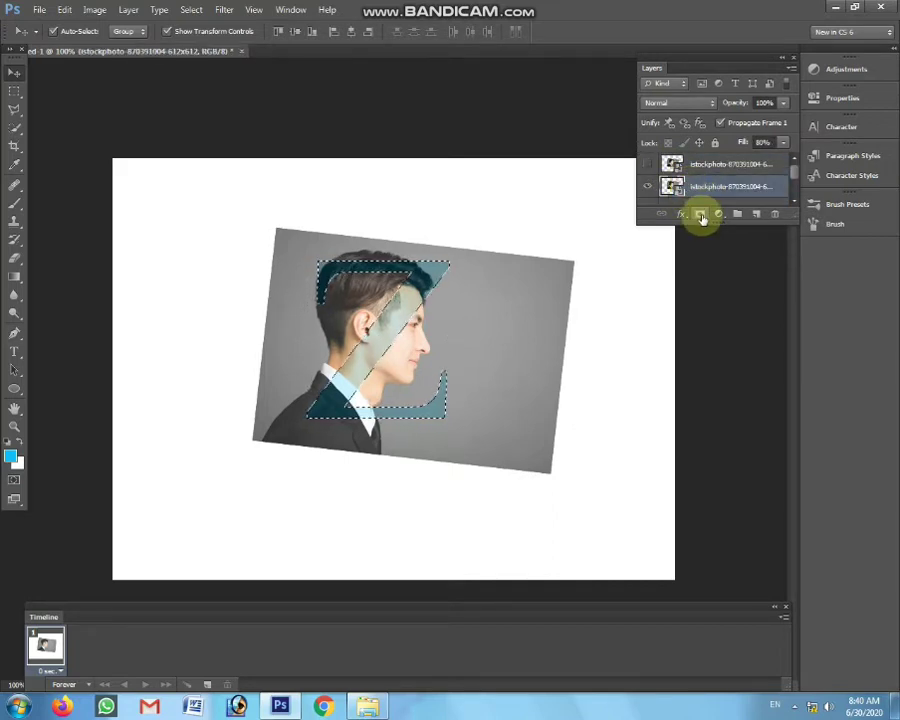
pyautogui.click(701, 215)
# - Set the masked photo to 100% fill and show the top copy at 100% fill
pyautogui.click(763, 142)
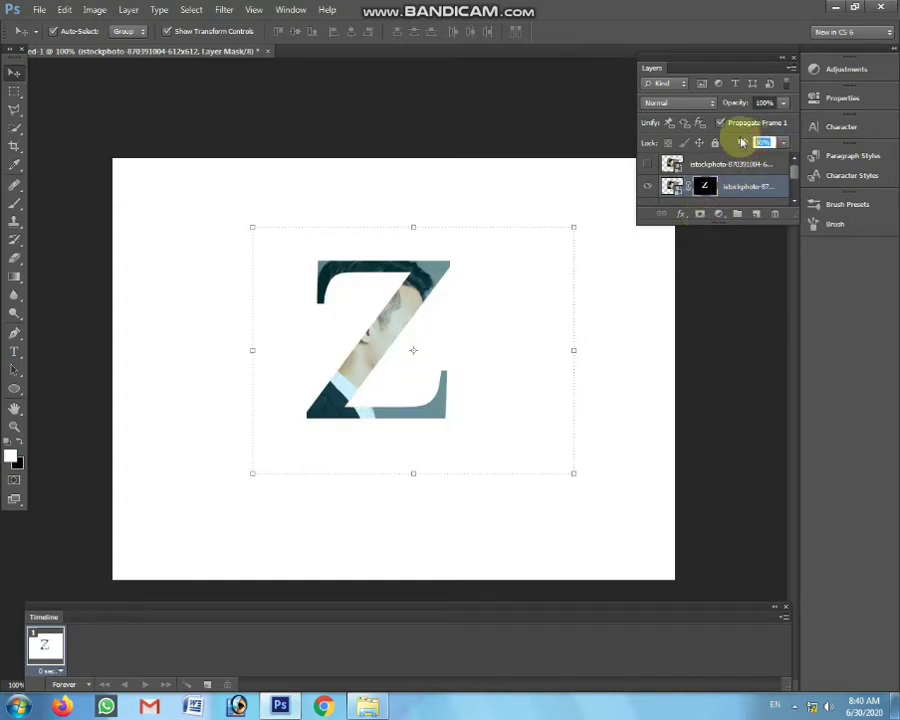
pyautogui.write('100')
pyautogui.press('Return')
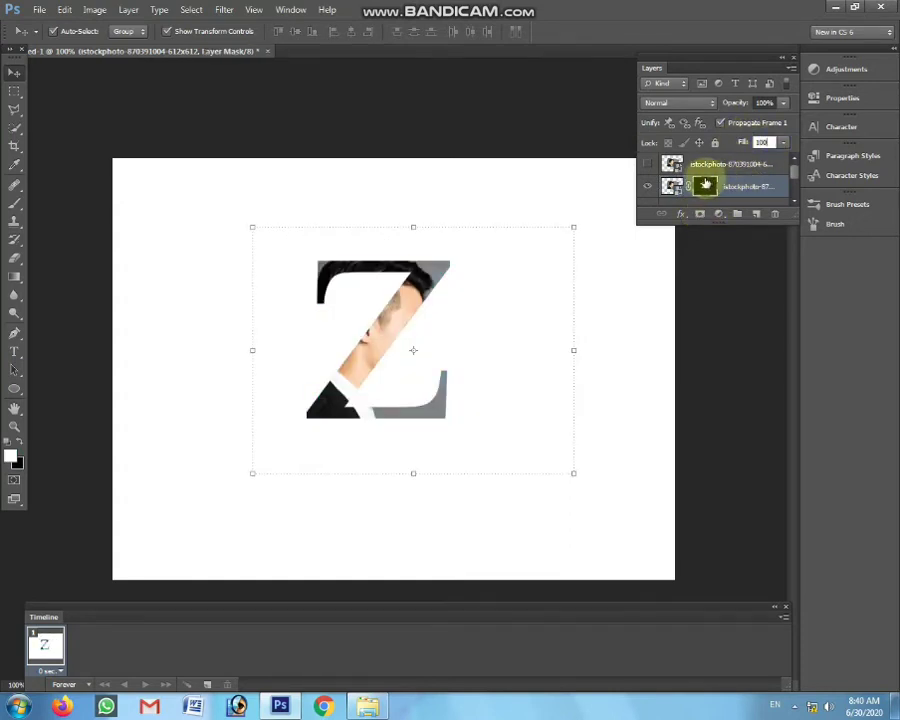
pyautogui.click(650, 165)
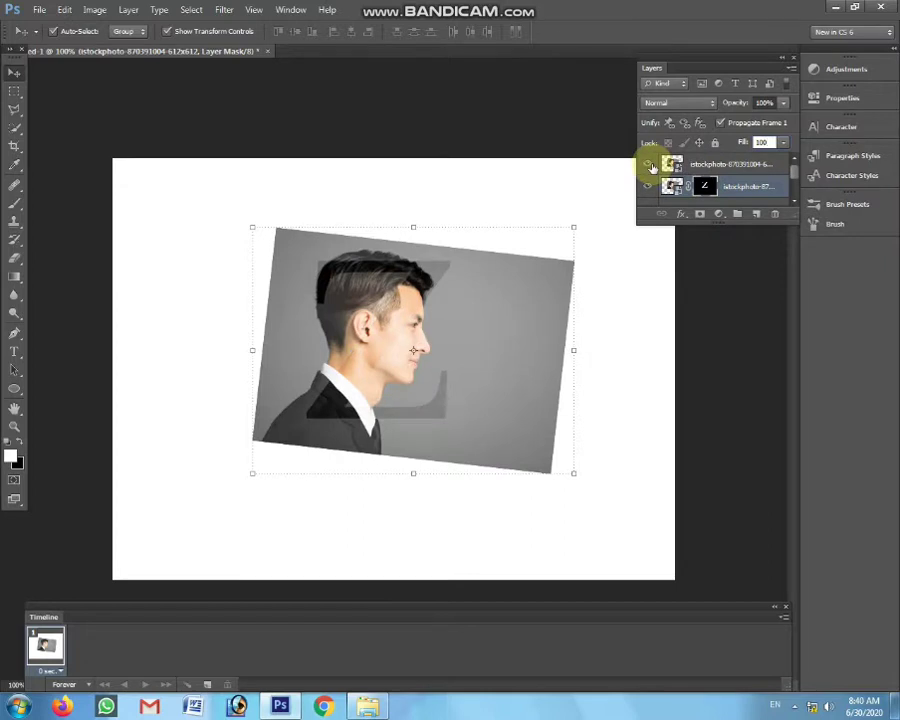
pyautogui.click(698, 164)
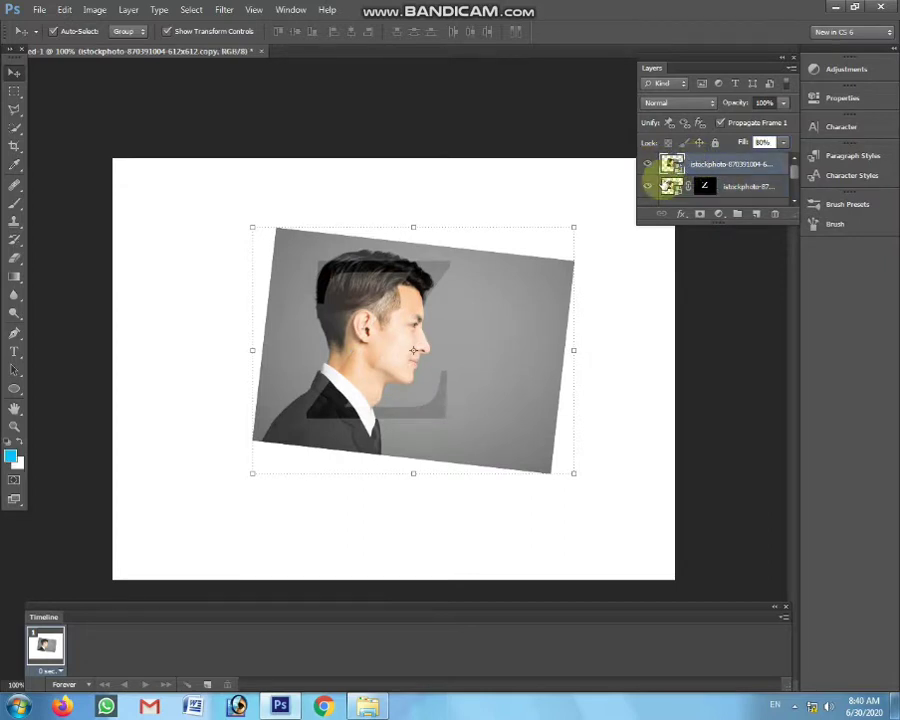
pyautogui.click(762, 142)
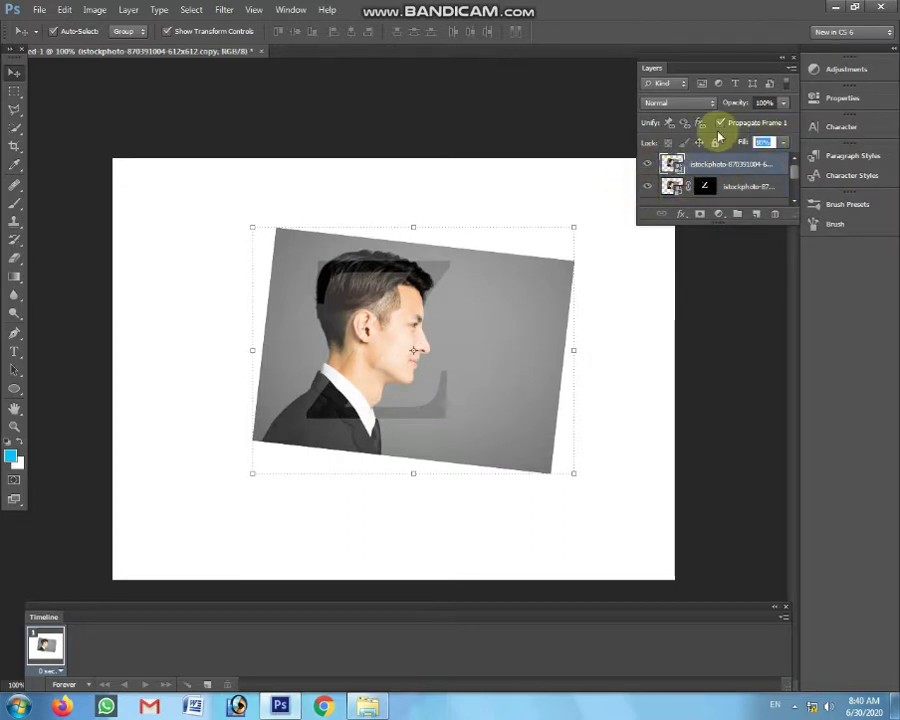
pyautogui.write('10')
pyautogui.press('Return')
pyautogui.write('100')
pyautogui.press('Return')
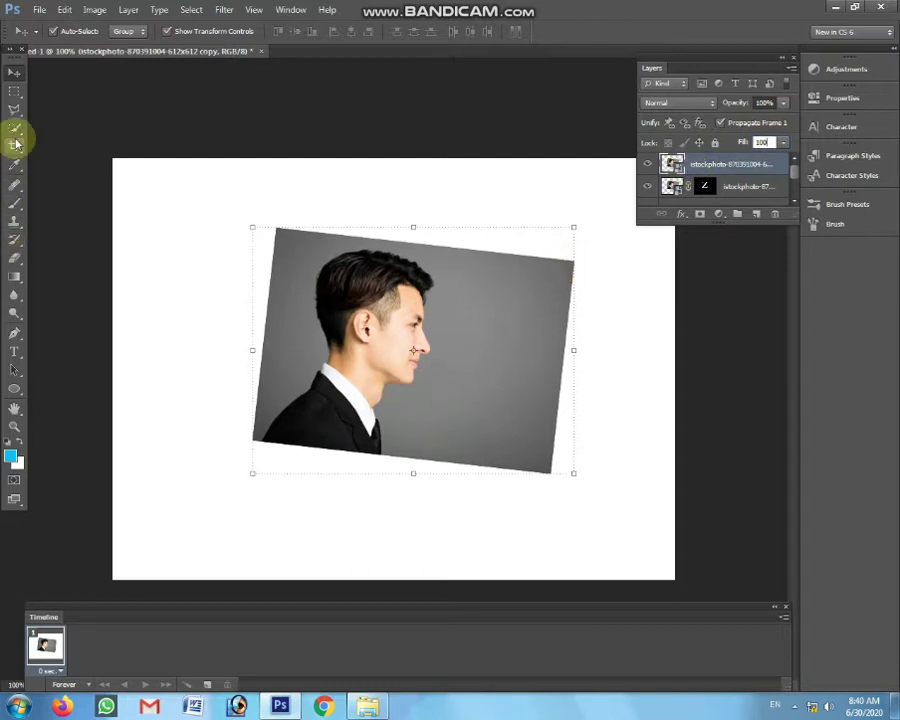
# - Quick-select the grey background around the head, refining the edge at the top of the hair
pyautogui.click(15, 131)
pyautogui.moveTo(311, 249)
pyautogui.mouseDown()
pyautogui.moveTo(284, 318)
pyautogui.moveTo(396, 261)
pyautogui.moveTo(442, 255)
pyautogui.moveTo(477, 350)
pyautogui.mouseUp()
pyautogui.scroll(2, 490, 334)
pyautogui.scroll(2, 502, 336)
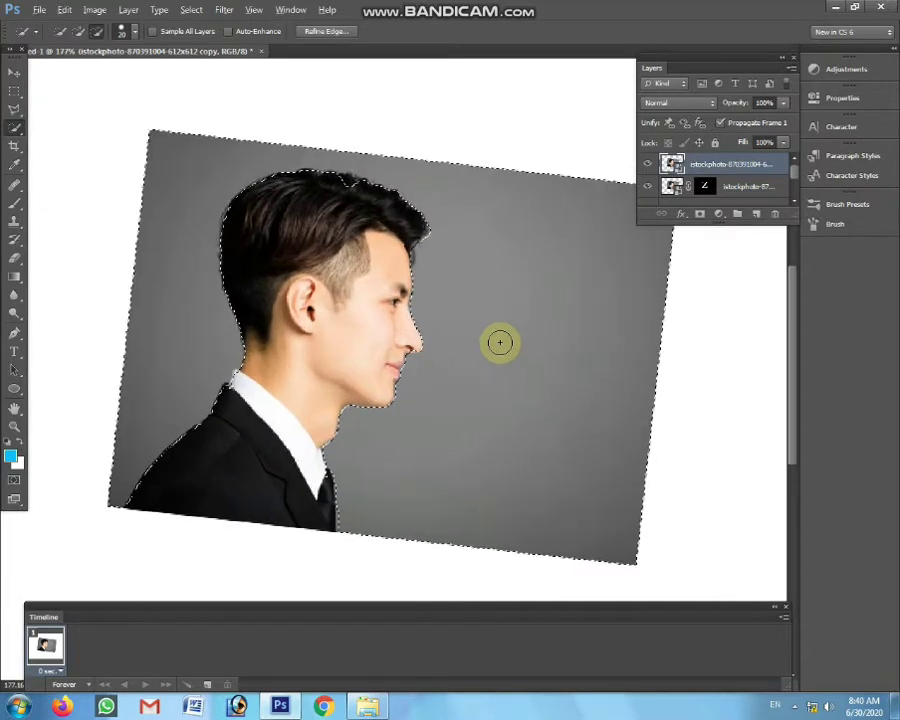
pyautogui.scroll(1, 408, 248)
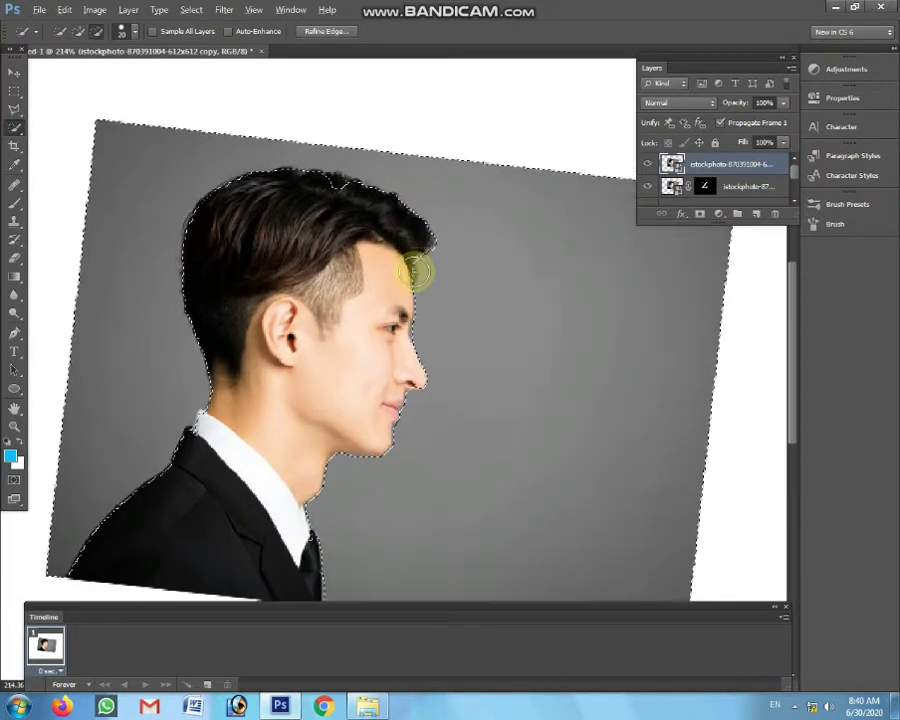
pyautogui.moveTo(428, 265); pyautogui.dragTo(421, 283)
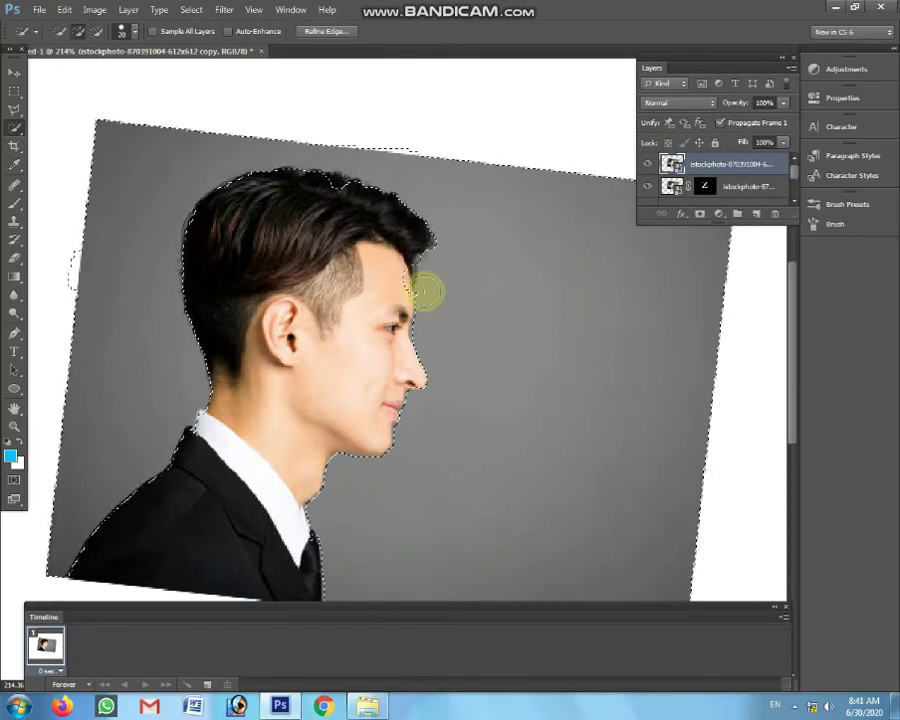
pyautogui.click(339, 174)
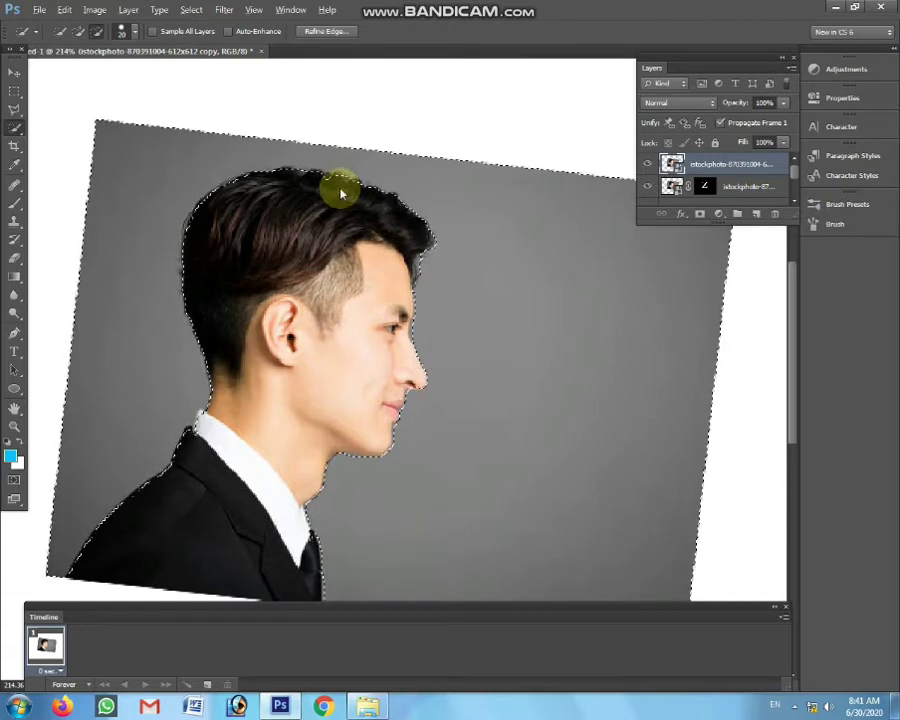
pyautogui.keyDown('alt'); pyautogui.click(322, 180); pyautogui.keyUp('alt')
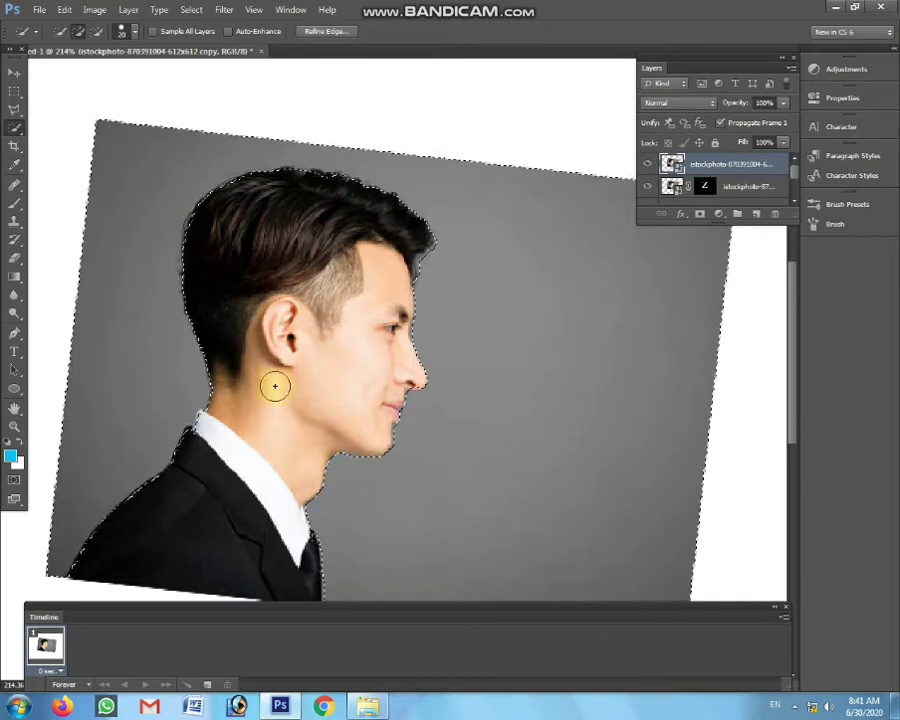
pyautogui.scroll(-1, 320, 408)
pyautogui.scroll(-2, 320, 408)
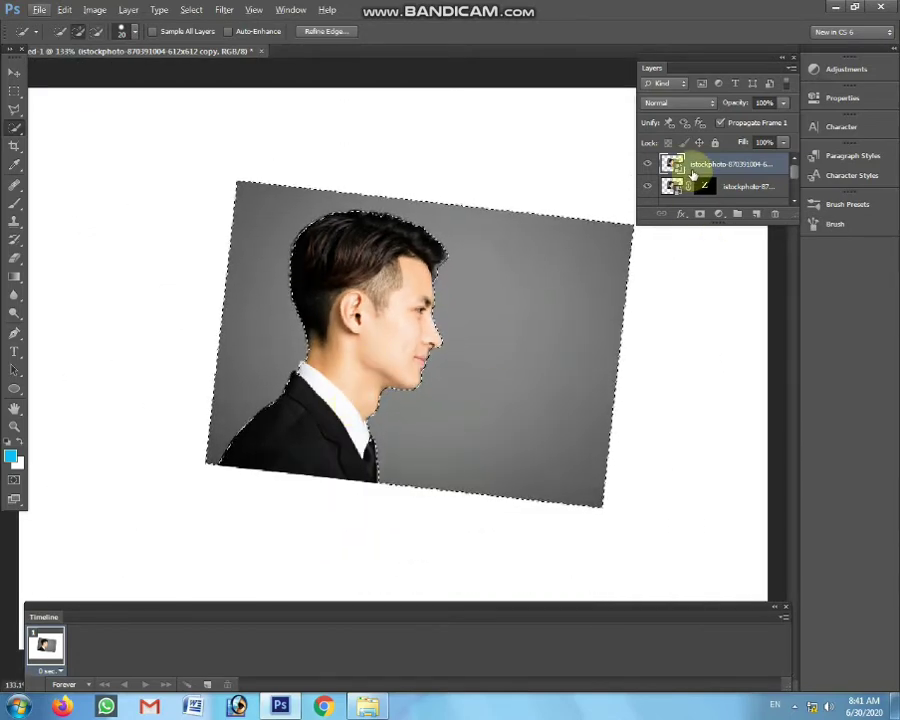
# - Rasterize the top photo layer and delete its selected grey background
pyautogui.press('Delete')
pyautogui.press('Return')
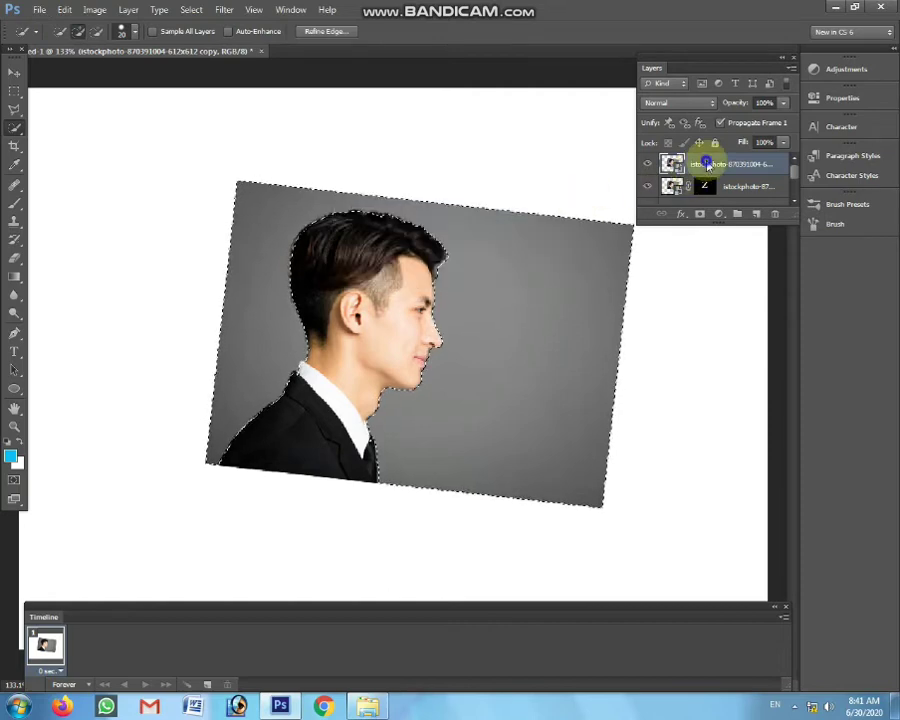
pyautogui.rightClick(705, 163)
pyautogui.click(795, 312)
pyautogui.press('Delete')
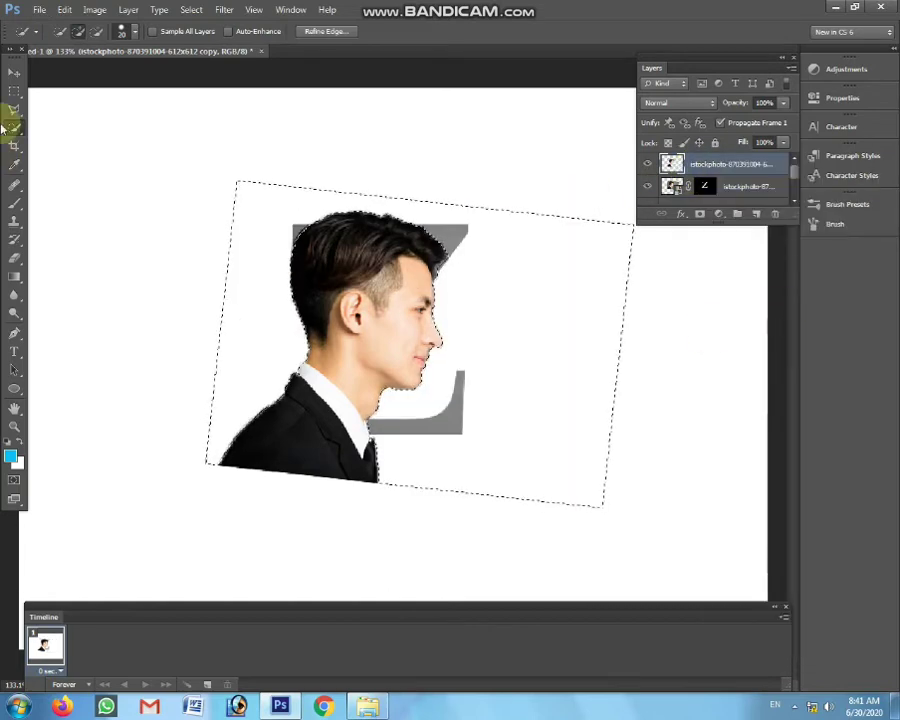
# - Deselect with the Rectangular Marquee and return to the Move tool
pyautogui.click(14, 91)
pyautogui.click(121, 297)
pyautogui.click(14, 73)
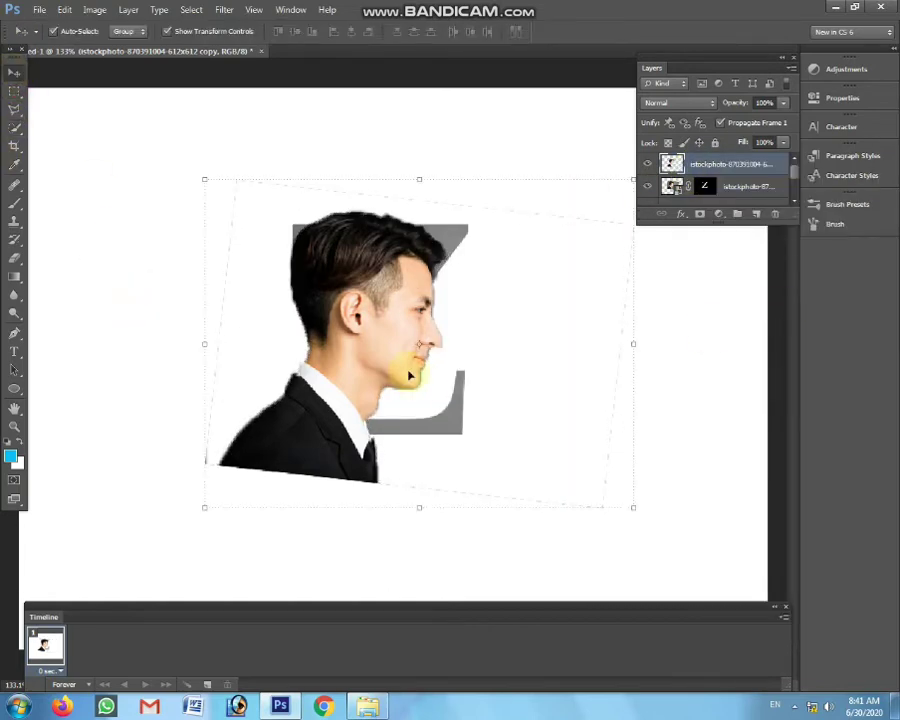
pyautogui.scroll(2, 468, 369)
pyautogui.scroll(1, 450, 366)
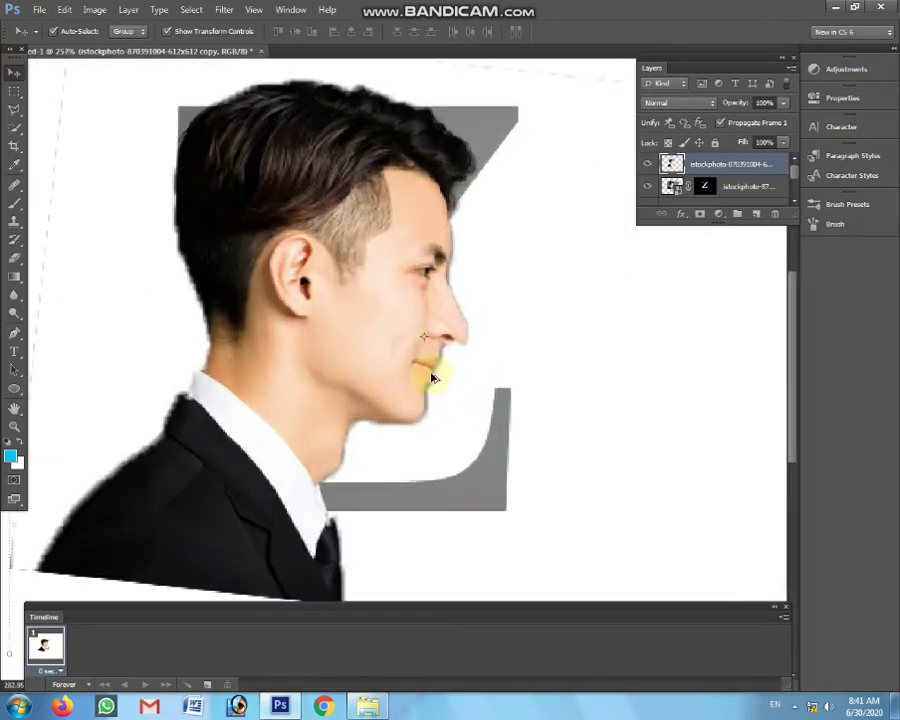
pyautogui.scroll(1, 431, 372)
pyautogui.scroll(-1, 420, 374)
pyautogui.scroll(-2, 368, 378)
pyautogui.scroll(-1, 369, 383)
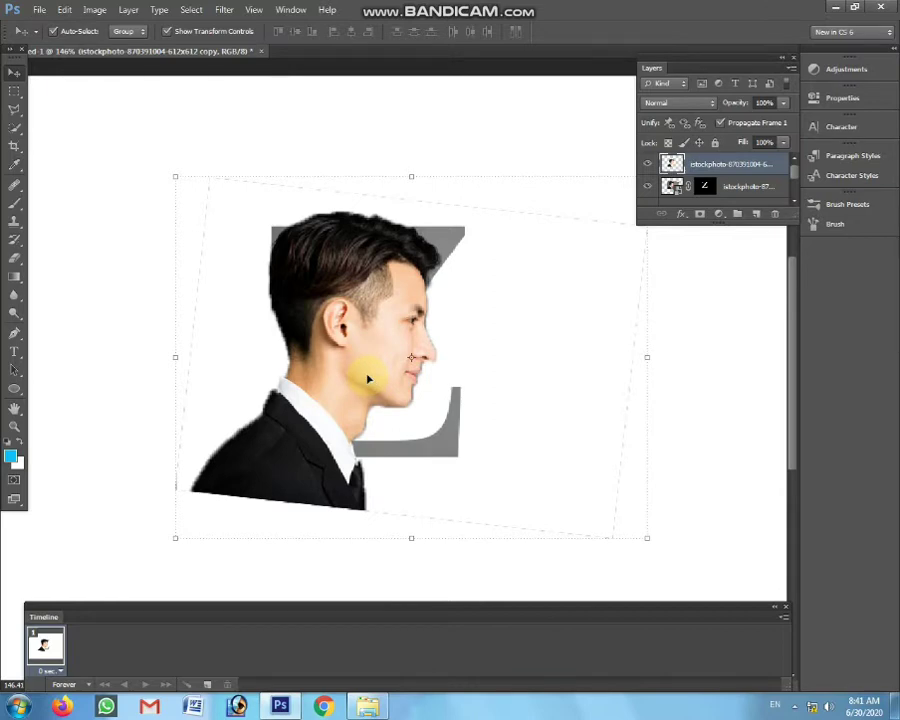
pyautogui.scroll(-1, 403, 369)
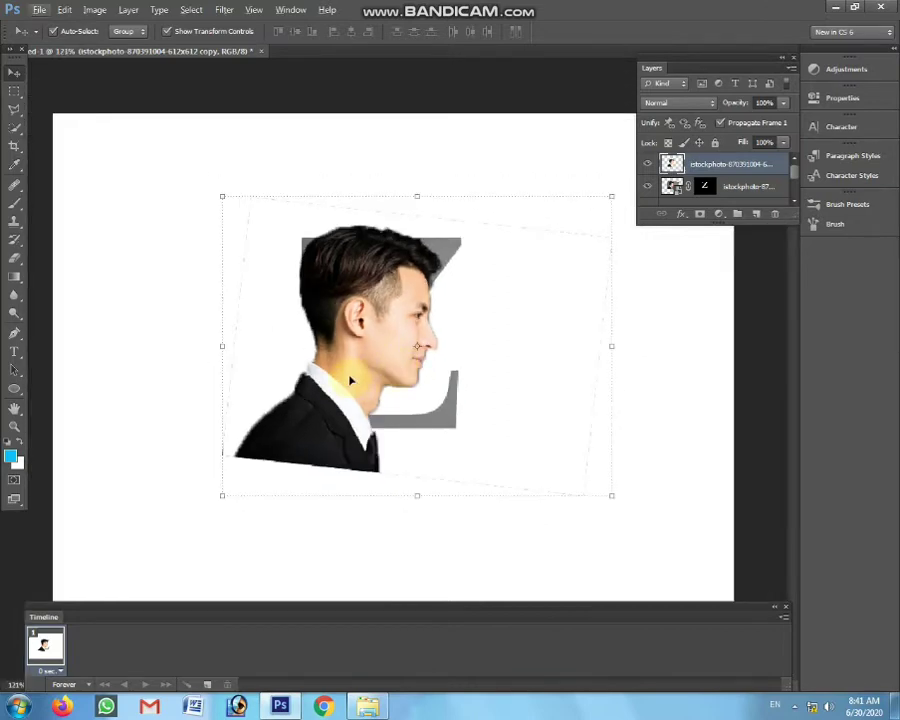
# - Try a large soft Eraser stroke on the photo, then undo it
pyautogui.click(15, 256)
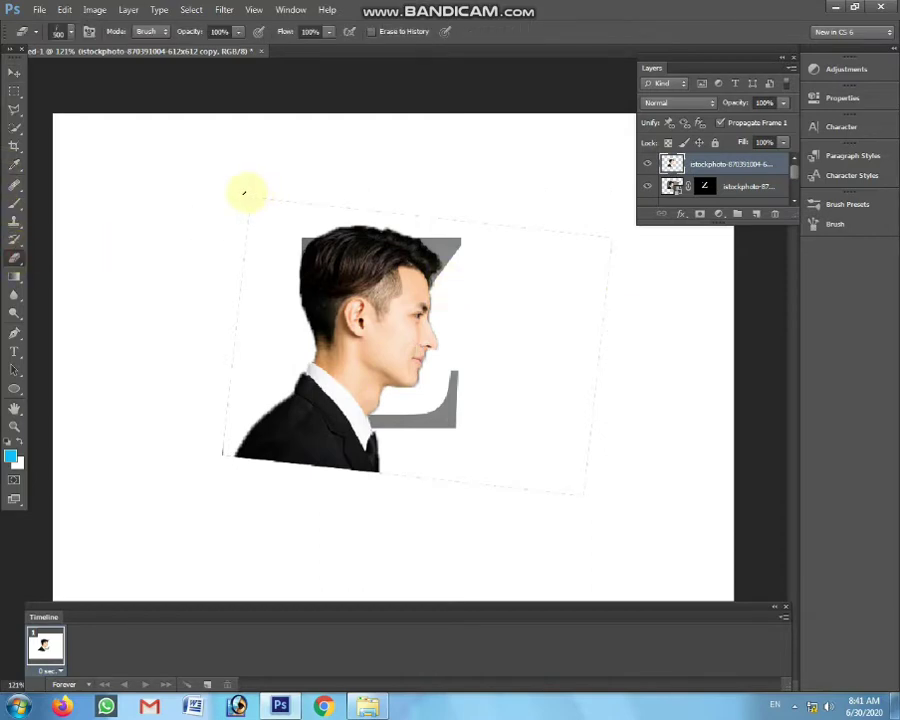
pyautogui.click(70, 35)
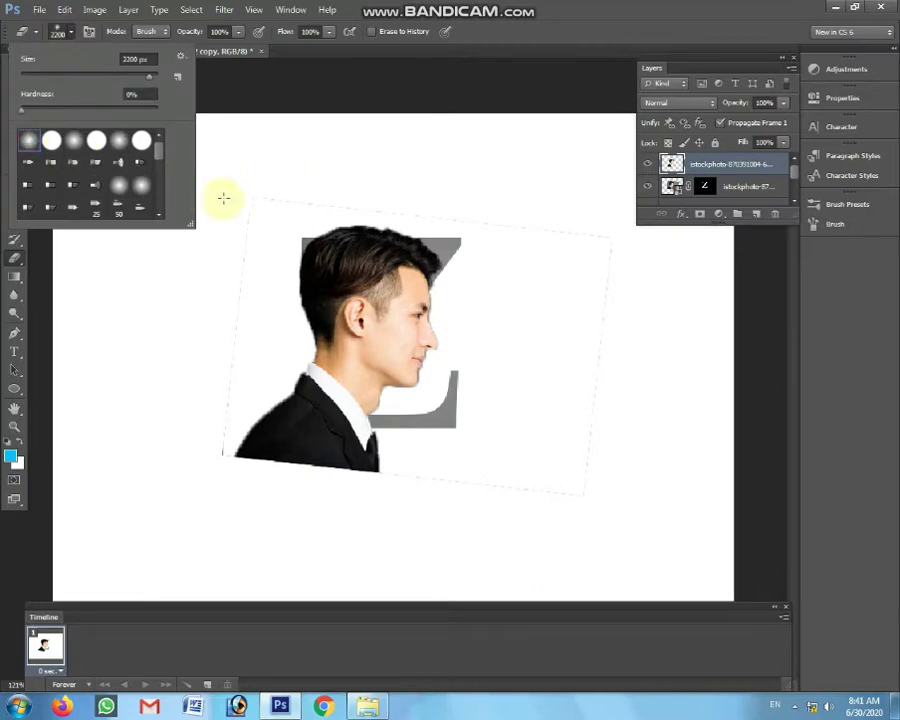
pyautogui.click(273, 191)
pyautogui.click(273, 191)
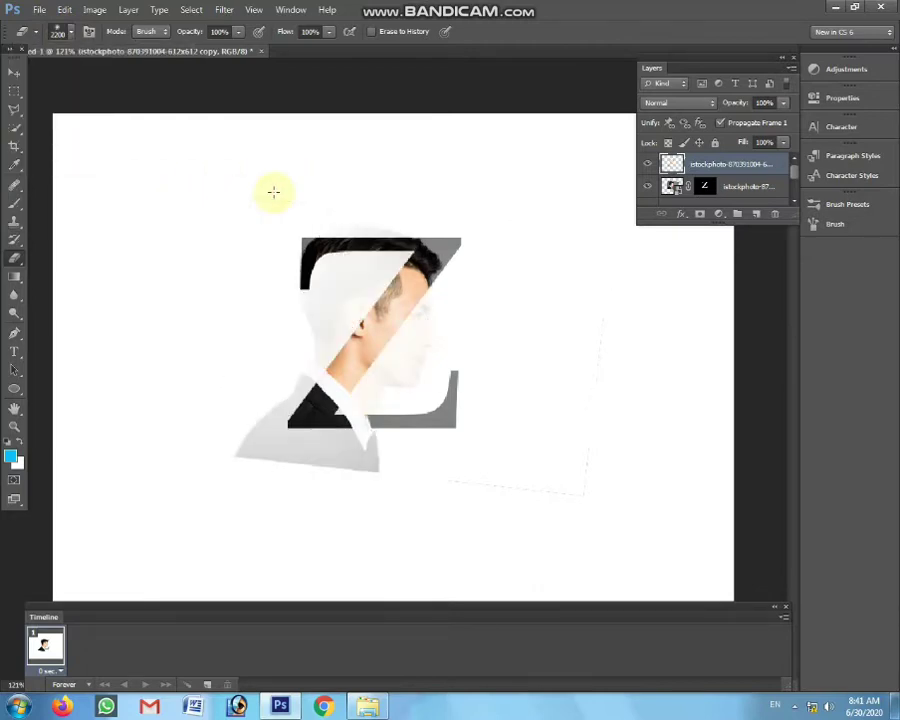
pyautogui.click(14, 72)
pyautogui.hotkey('ctrl', 't')
pyautogui.press('Return')
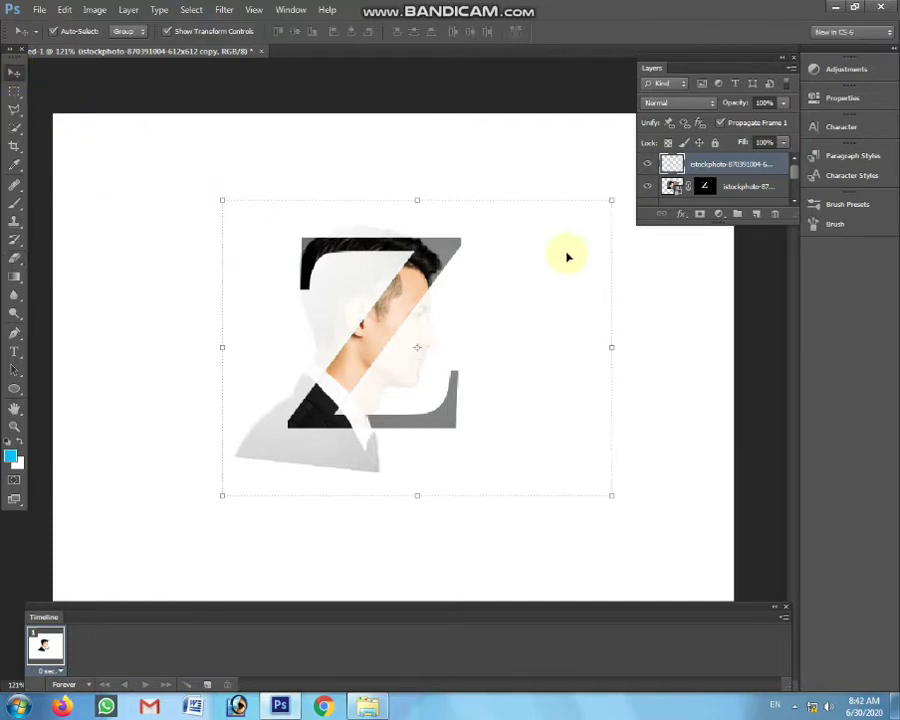
pyautogui.hotkey('ctrl', 'z')
# - Softly erase the suit's lower-left edge and move this copy below the masked layer
pyautogui.click(14, 258)
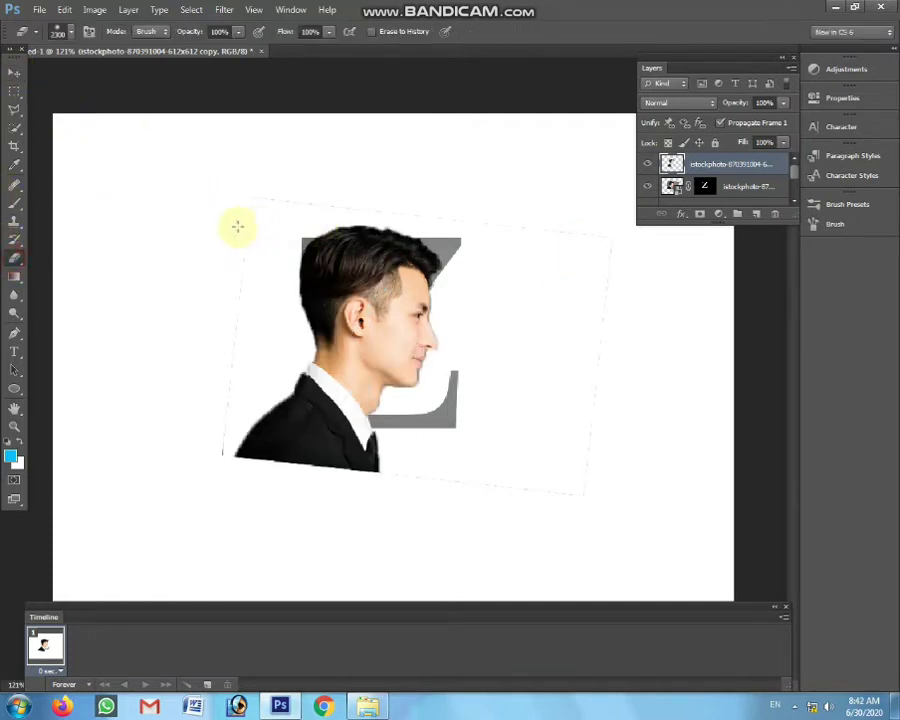
pyautogui.rightClick(113, 158)
pyautogui.moveTo(144, 202); pyautogui.dragTo(100, 190)
pyautogui.press('Return')
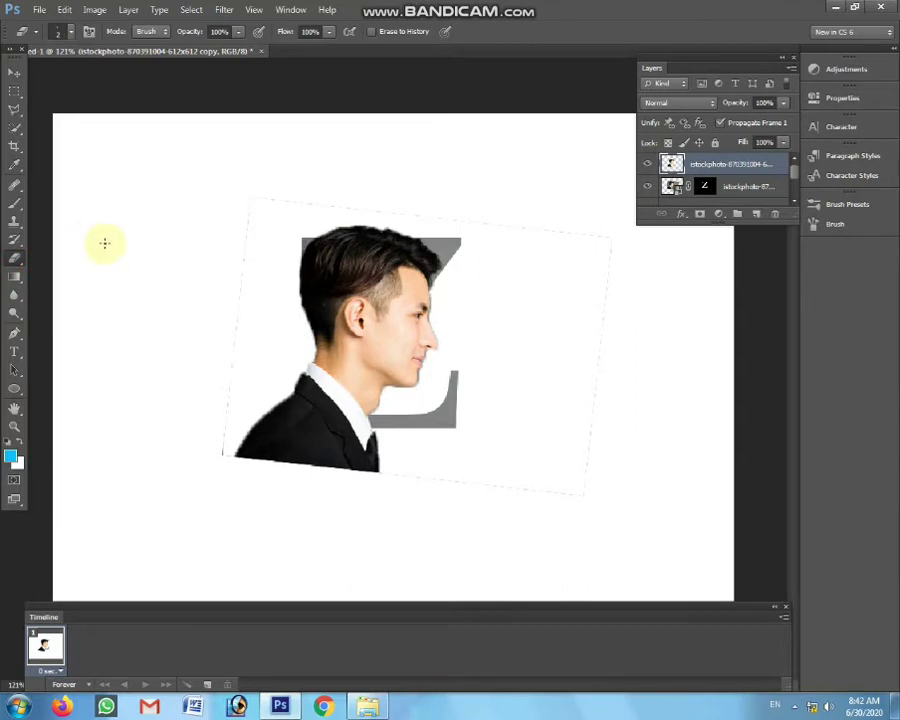
pyautogui.press(']')
pyautogui.press(']')
pyautogui.moveTo(225, 322)
pyautogui.mouseDown()
pyautogui.moveTo(231, 420)
pyautogui.moveTo(221, 446)
pyautogui.moveTo(346, 474)
pyautogui.moveTo(352, 461)
pyautogui.moveTo(295, 437)
pyautogui.moveTo(396, 452)
pyautogui.moveTo(301, 458)
pyautogui.moveTo(483, 485)
pyautogui.moveTo(598, 268)
pyautogui.moveTo(576, 234)
pyautogui.moveTo(308, 194)
pyautogui.moveTo(220, 290)
pyautogui.mouseUp()
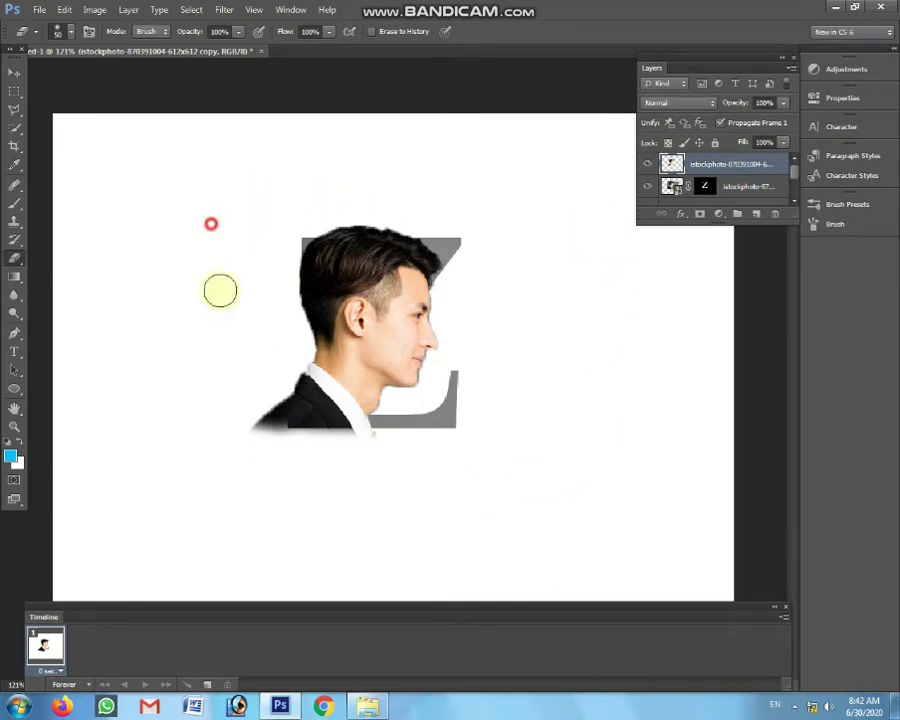
pyautogui.click(14, 72)
pyautogui.moveTo(707, 162); pyautogui.dragTo(705, 197)
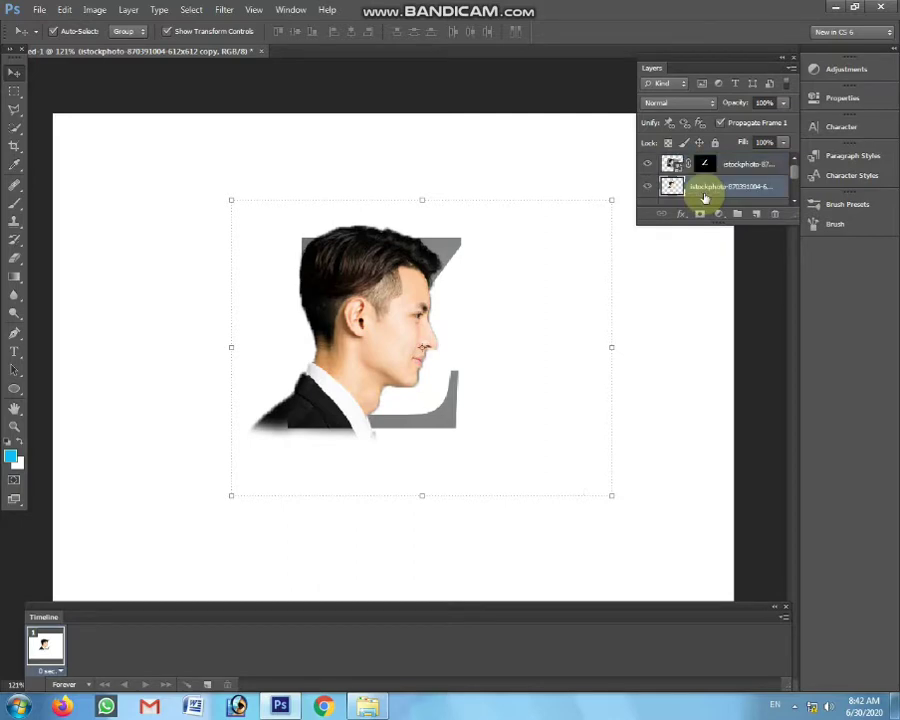
# - Add a white mask to the top photo and paint black over hair and suit spill outside the Z
pyautogui.moveTo(708, 187); pyautogui.dragTo(708, 187)
pyautogui.click(705, 165)
pyautogui.click(700, 212)
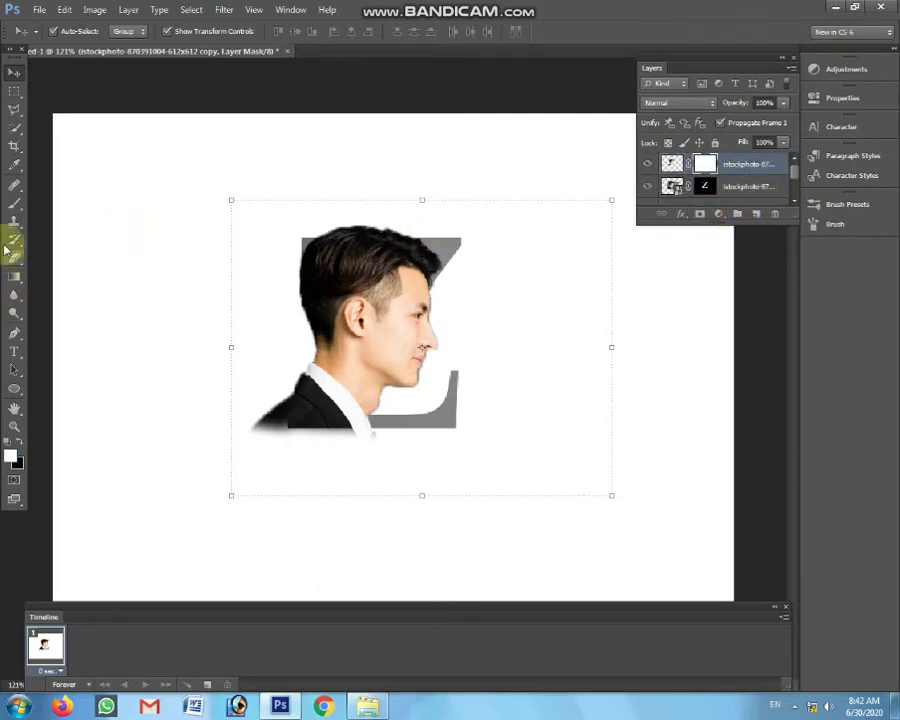
pyautogui.click(14, 203)
pyautogui.click(21, 440)
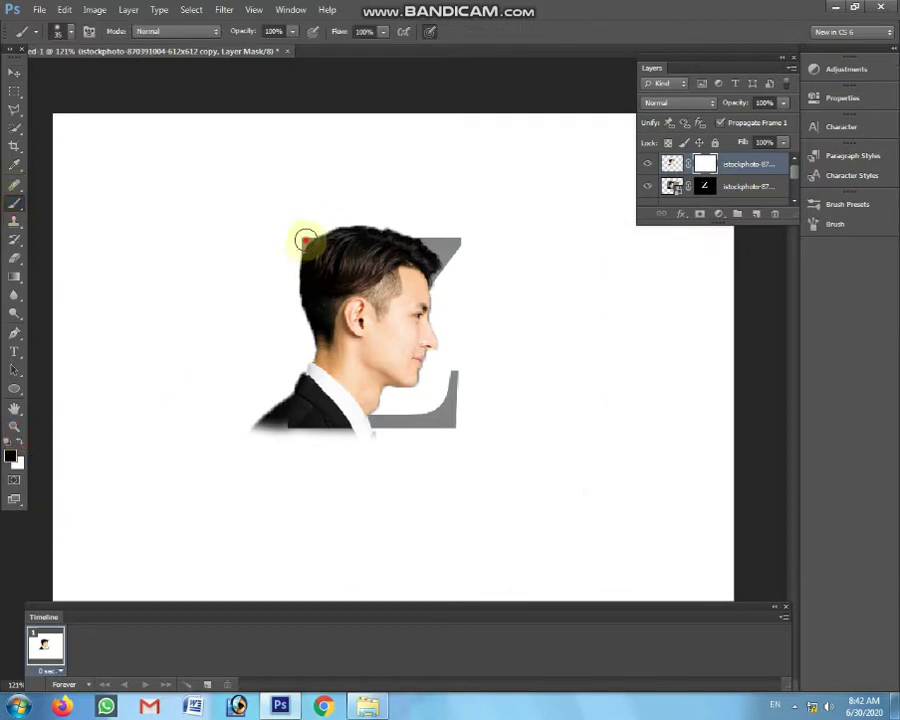
pyautogui.moveTo(305, 237)
pyautogui.mouseDown()
pyautogui.moveTo(350, 225)
pyautogui.moveTo(460, 226)
pyautogui.mouseUp()
pyautogui.moveTo(306, 244)
pyautogui.mouseDown()
pyautogui.moveTo(300, 274)
pyautogui.moveTo(382, 254)
pyautogui.moveTo(302, 328)
pyautogui.moveTo(362, 257)
pyautogui.moveTo(392, 237)
pyautogui.moveTo(372, 277)
pyautogui.moveTo(302, 320)
pyautogui.mouseUp()
pyautogui.press(']')
pyautogui.press(']')
pyautogui.press(']')
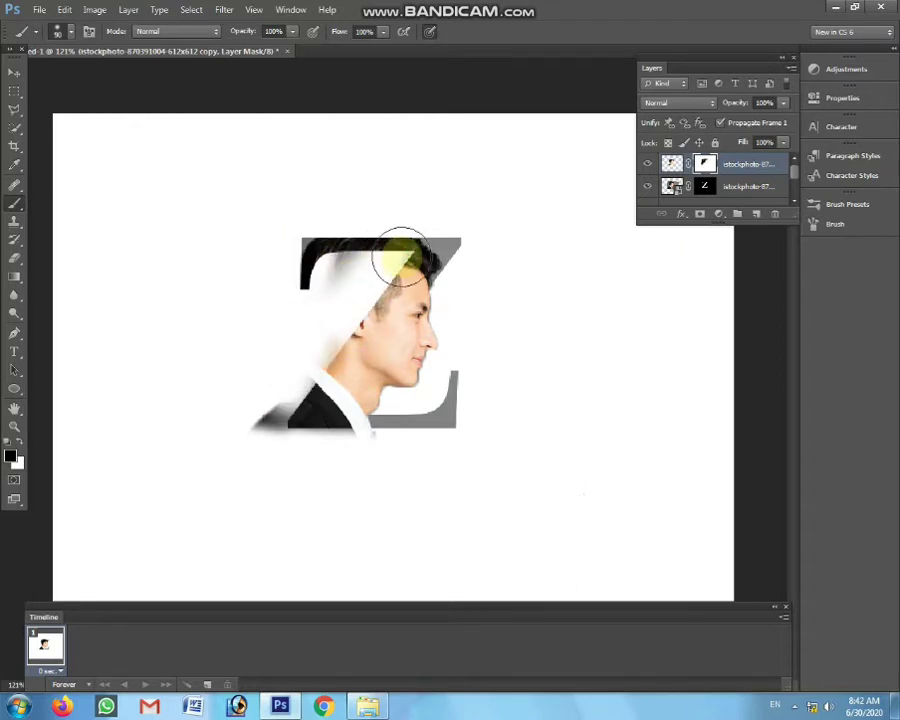
pyautogui.moveTo(301, 375); pyautogui.dragTo(281, 440)
# - Load the Z text shape as a selection and select the top layer's mask
pyautogui.click(14, 72)
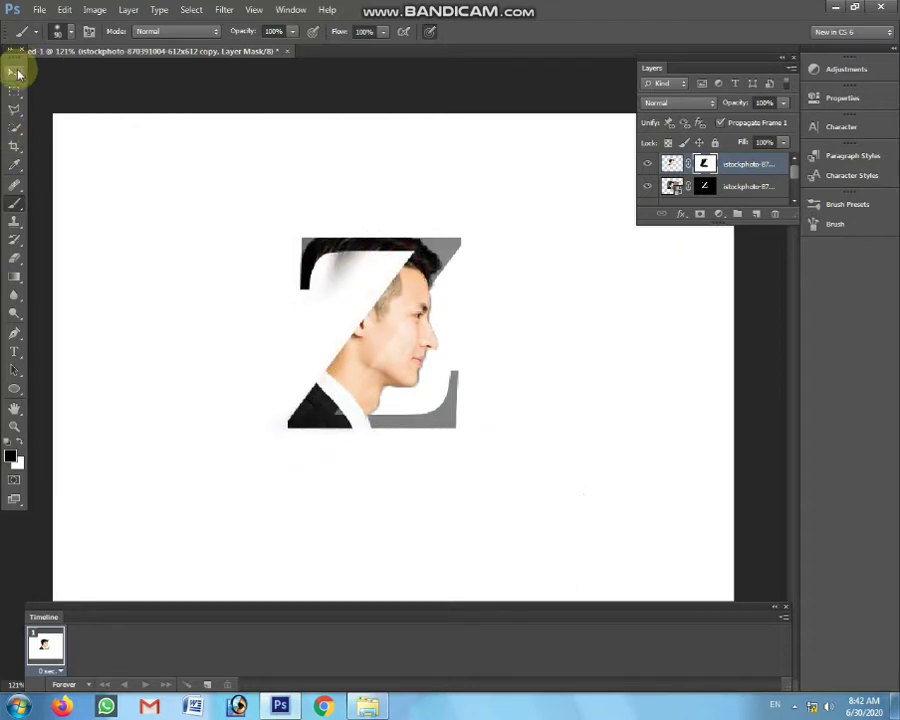
pyautogui.moveTo(704, 163); pyautogui.dragTo(678, 192)
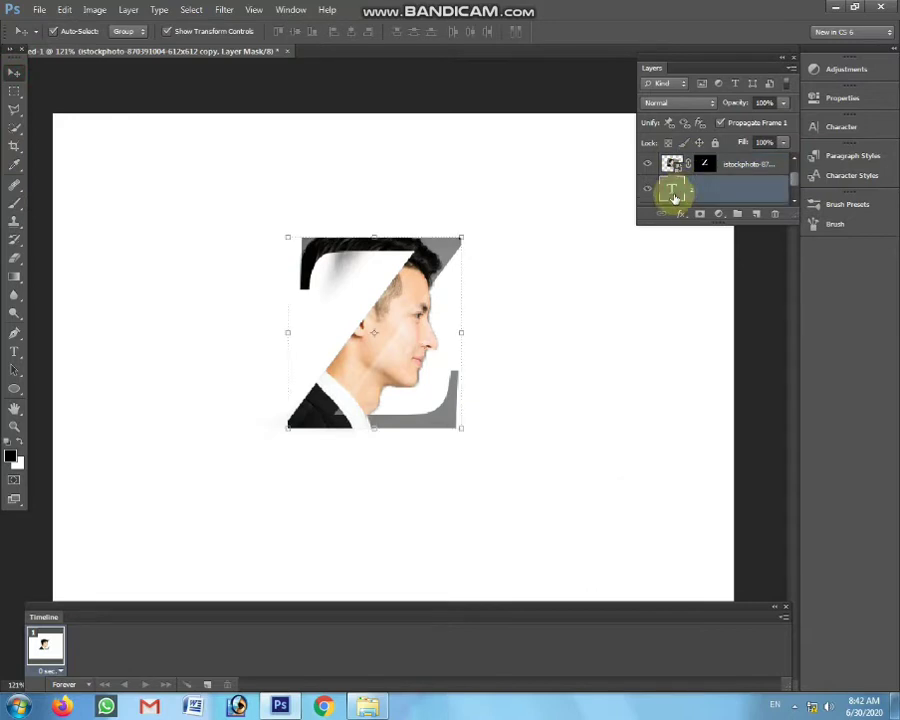
pyautogui.click(678, 192)
pyautogui.keyDown('ctrl'); pyautogui.click(672, 190); pyautogui.keyUp('ctrl')
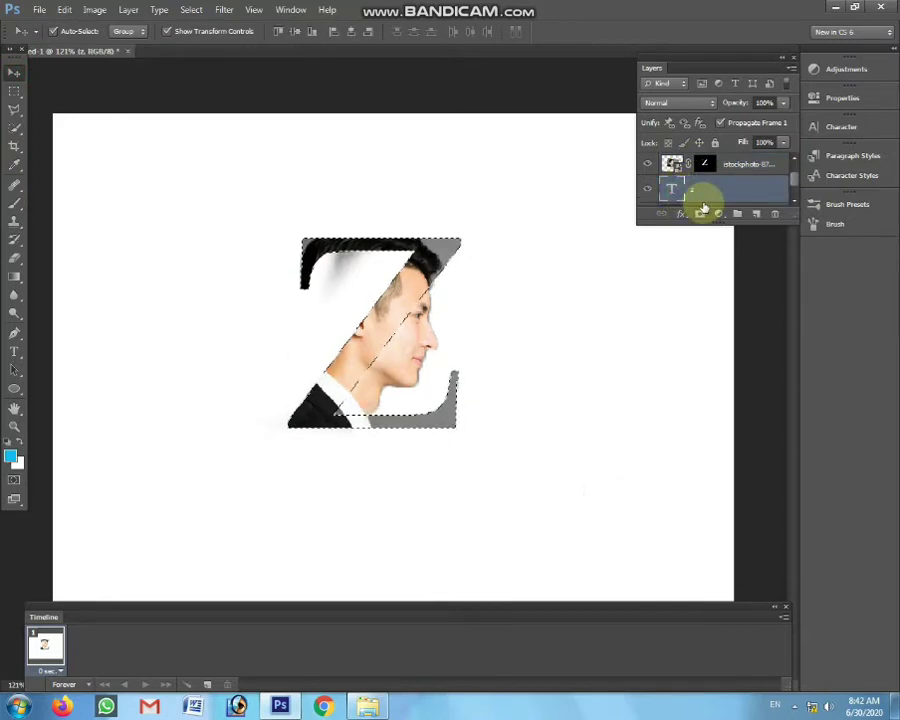
pyautogui.click(8, 441)
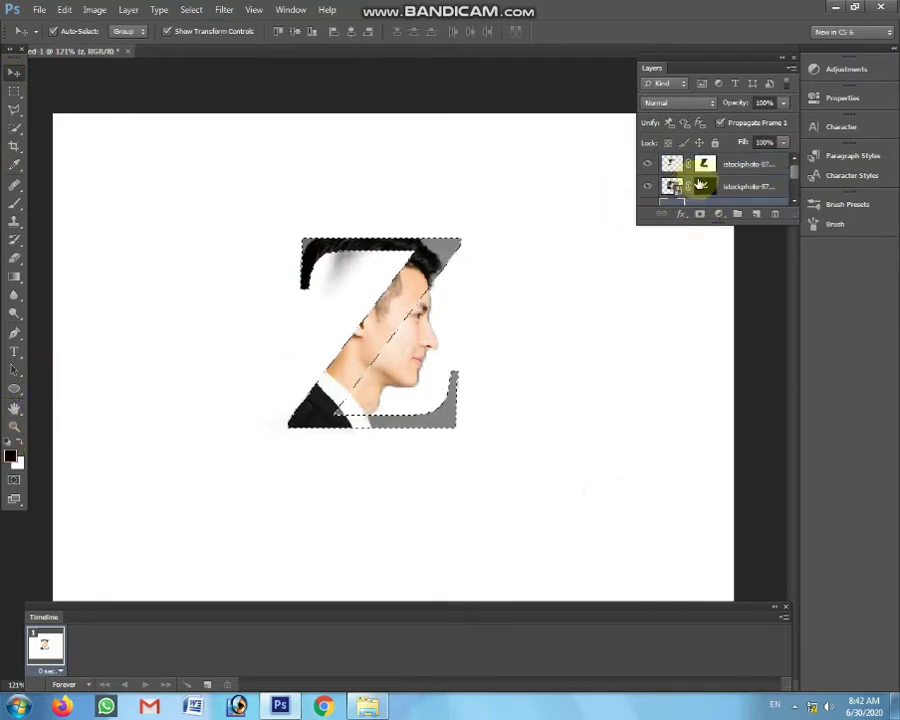
pyautogui.click(704, 164)
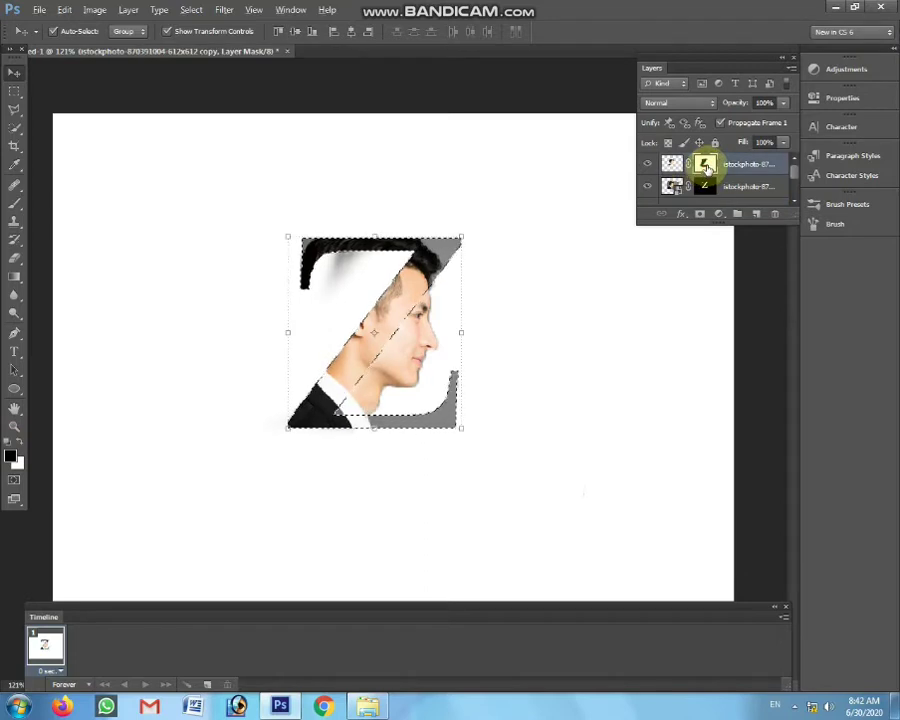
# - Select the upper photo layer's mask and brush out the face and neck
pyautogui.click(14, 91)
pyautogui.scroll(2, 117, 160)
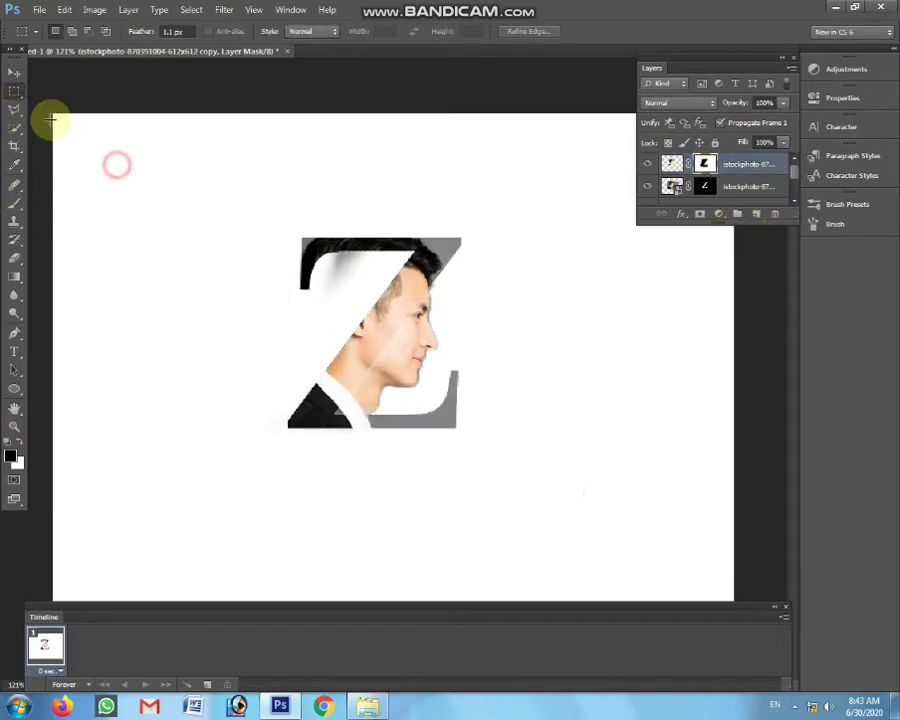
pyautogui.click(14, 73)
pyautogui.scroll(2, 435, 363)
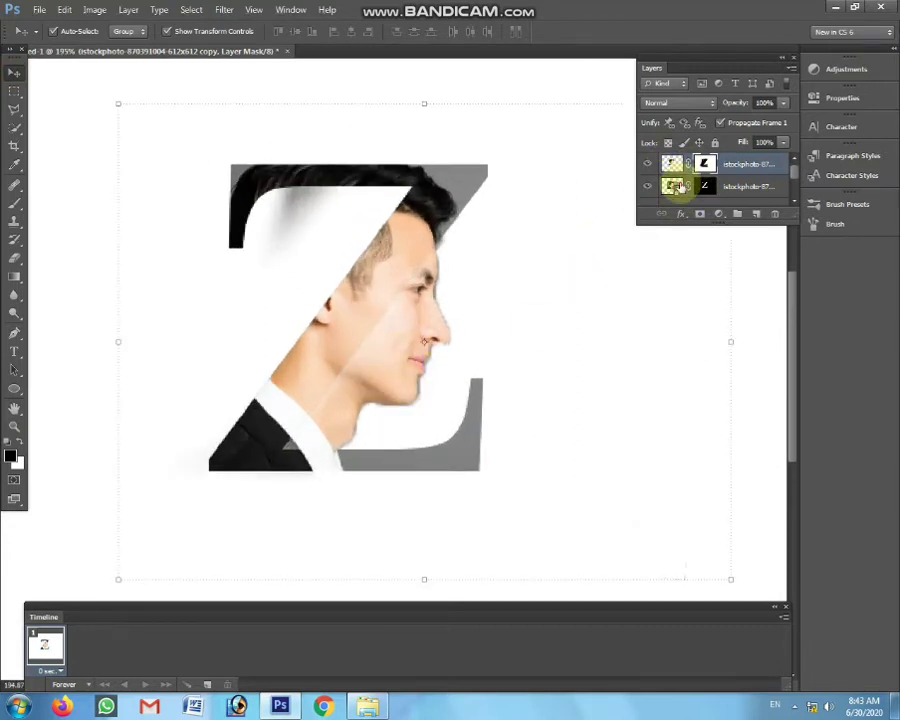
pyautogui.click(676, 186)
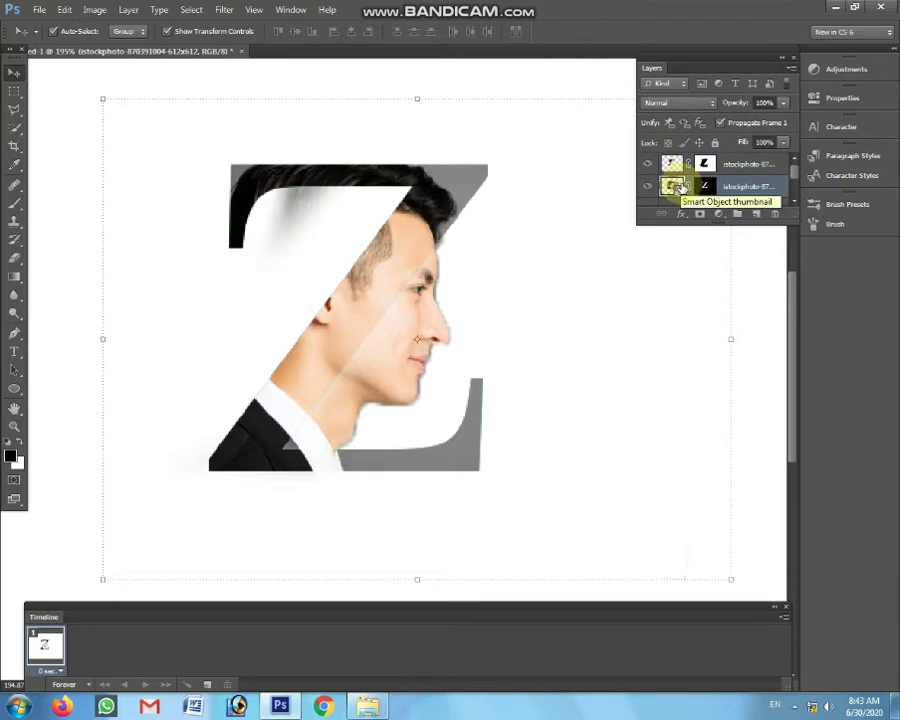
pyautogui.scroll(-1, 678, 188)
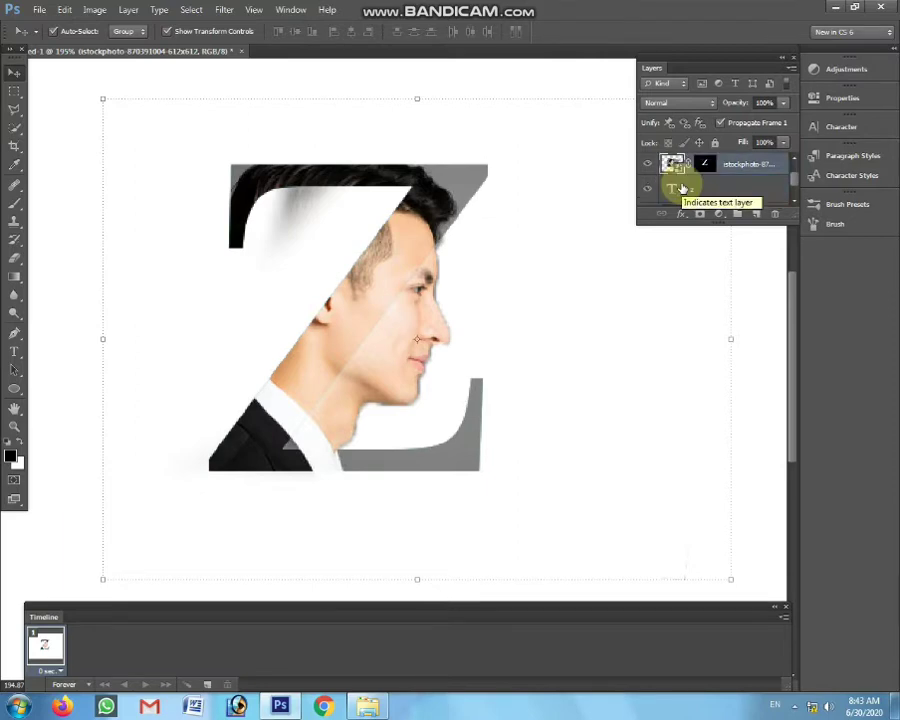
pyautogui.scroll(1, 676, 189)
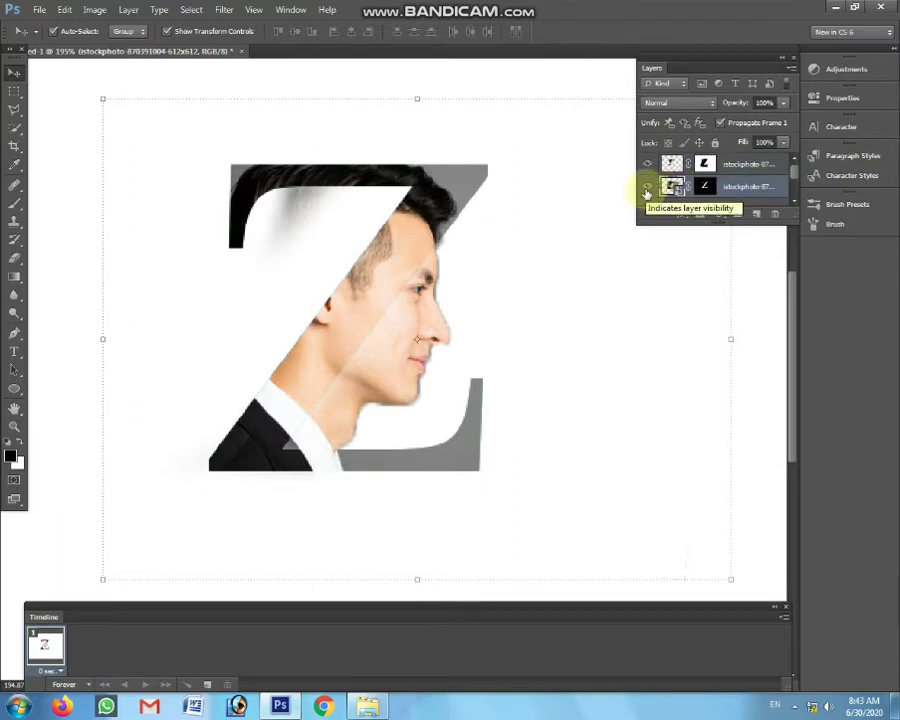
pyautogui.click(704, 163)
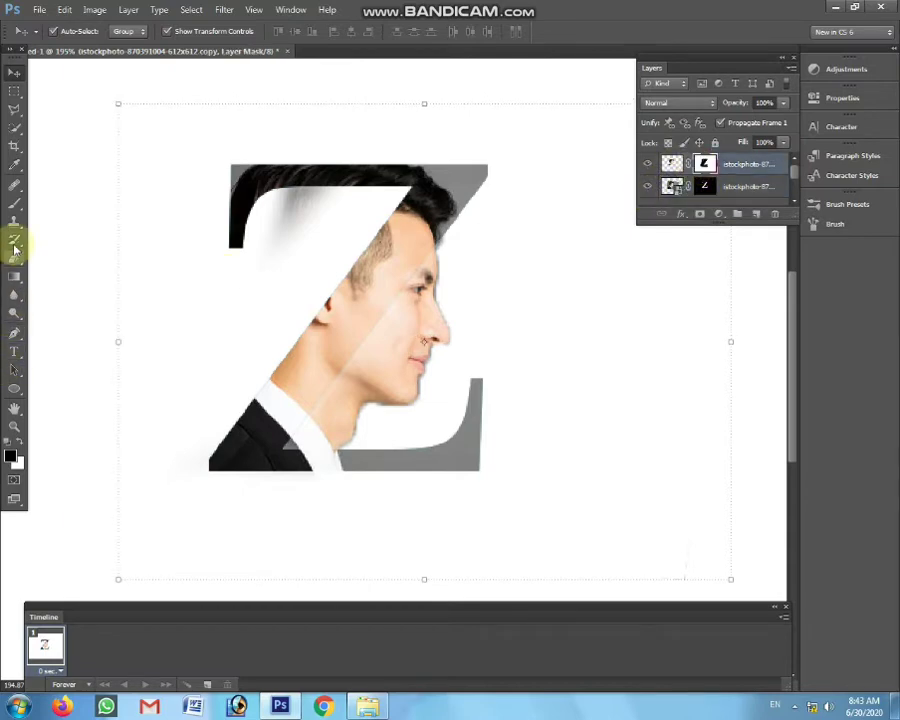
pyautogui.click(13, 206)
pyautogui.moveTo(374, 237); pyautogui.dragTo(276, 395)
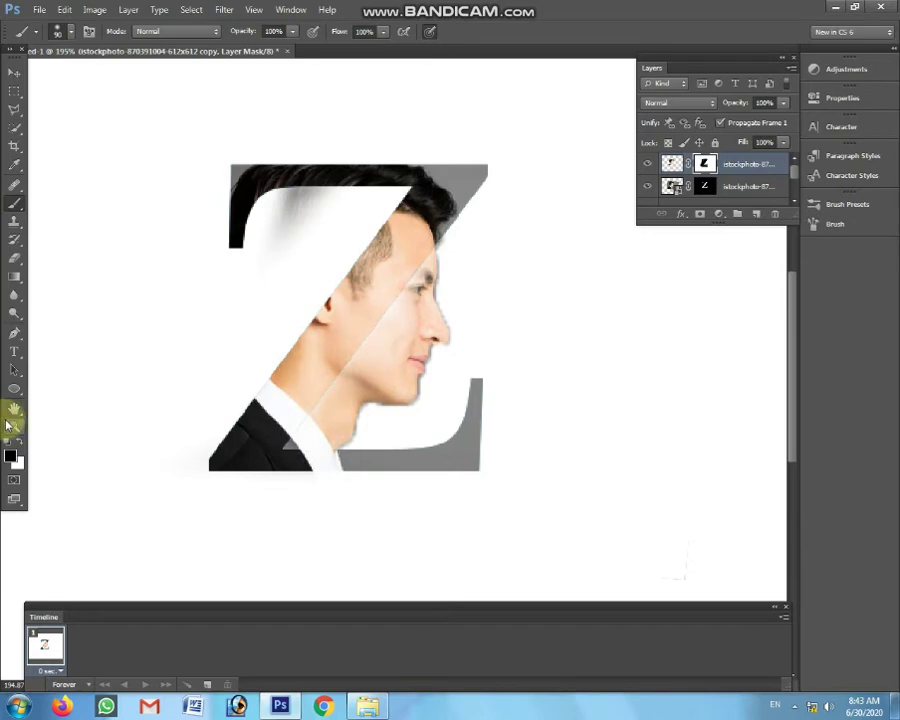
# - Paint white on the mask around the hair near the ear inside the Z selection, then deselect
pyautogui.click(20, 446)
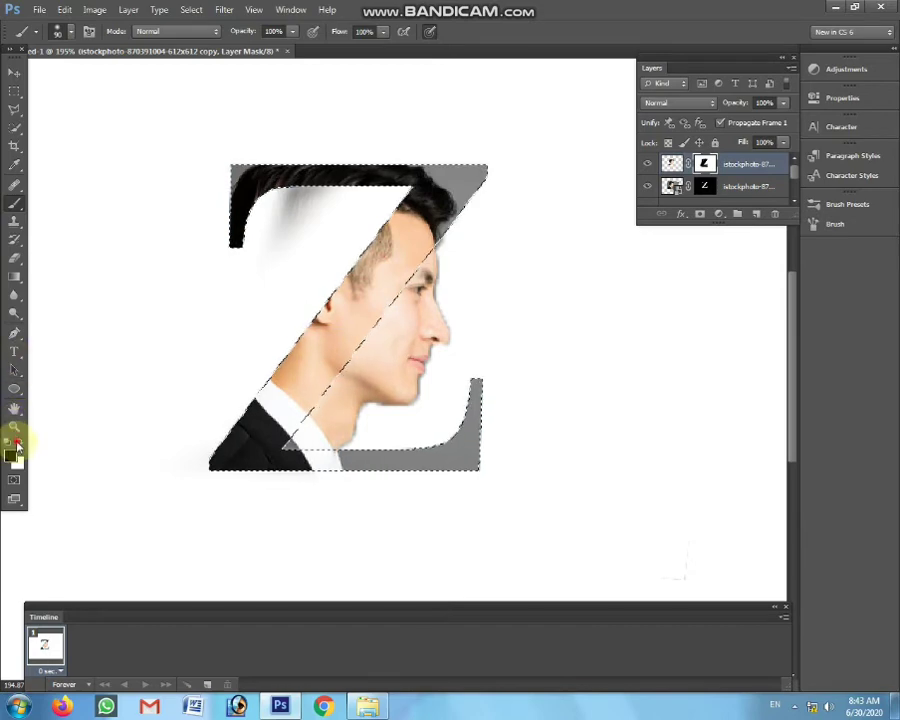
pyautogui.click(349, 320)
pyautogui.moveTo(349, 320); pyautogui.dragTo(271, 261)
pyautogui.click(14, 93)
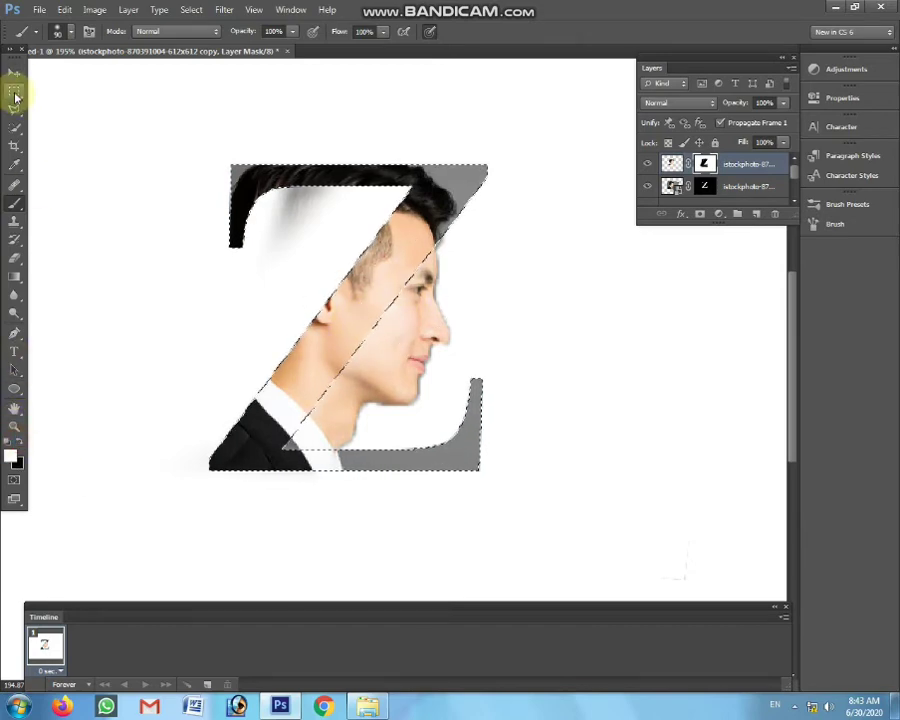
pyautogui.click(113, 190)
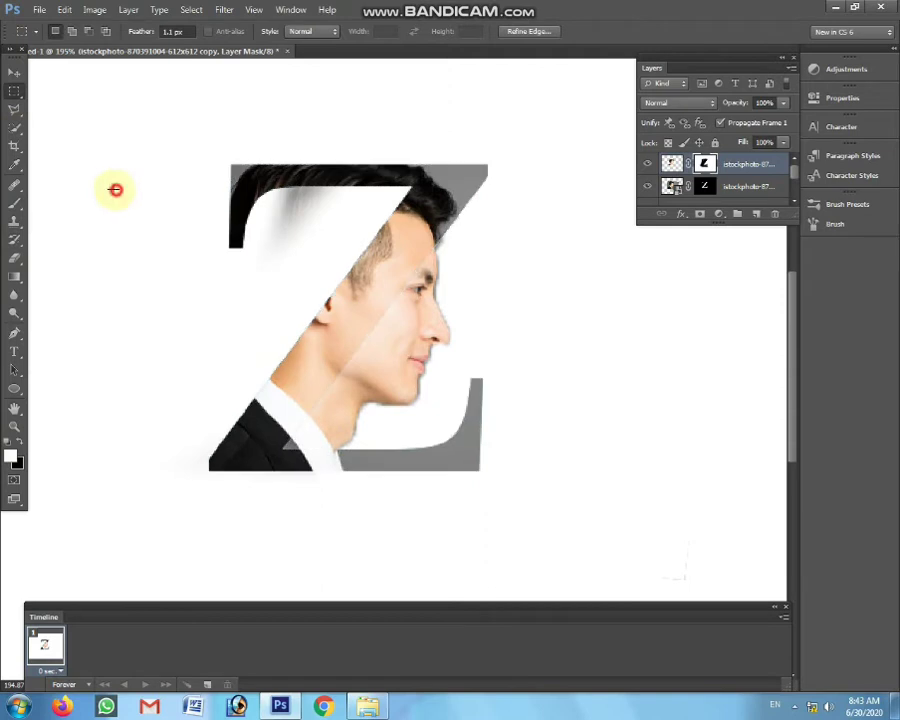
# - Paint the mask over the cheek's light band, neck, collar and hair at the Z's top
pyautogui.click(14, 202)
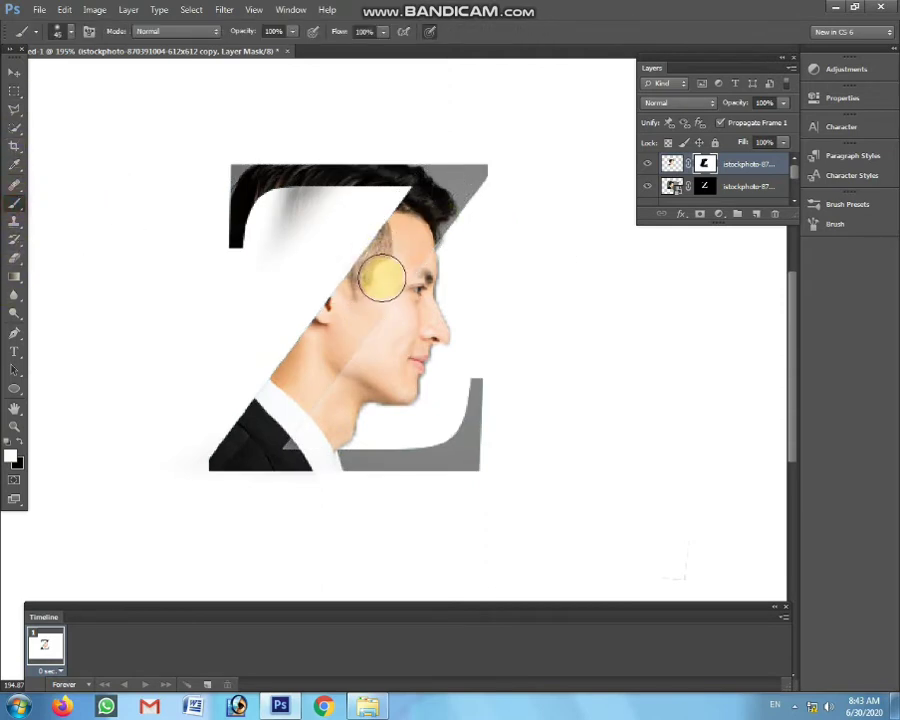
pyautogui.moveTo(402, 257)
pyautogui.mouseDown()
pyautogui.moveTo(333, 372)
pyautogui.moveTo(272, 442)
pyautogui.mouseUp()
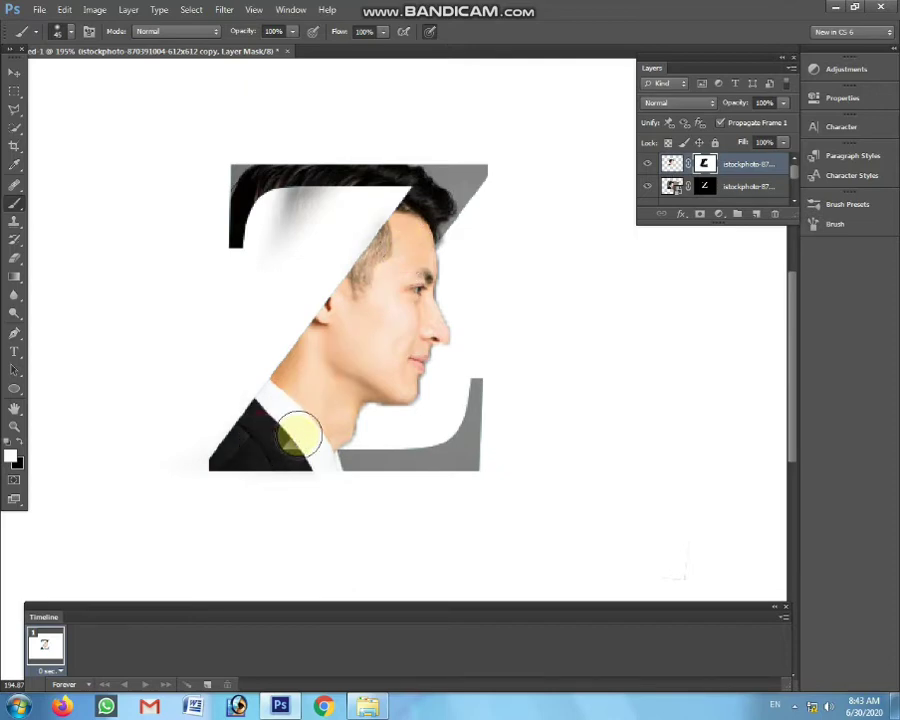
pyautogui.moveTo(298, 435); pyautogui.dragTo(305, 412)
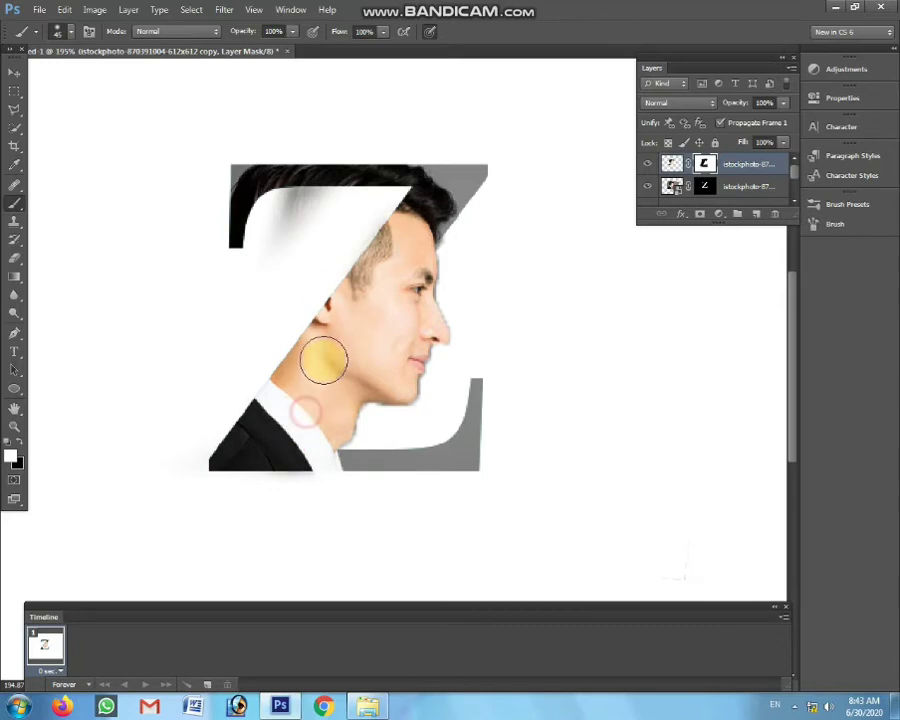
pyautogui.moveTo(302, 212); pyautogui.dragTo(286, 226)
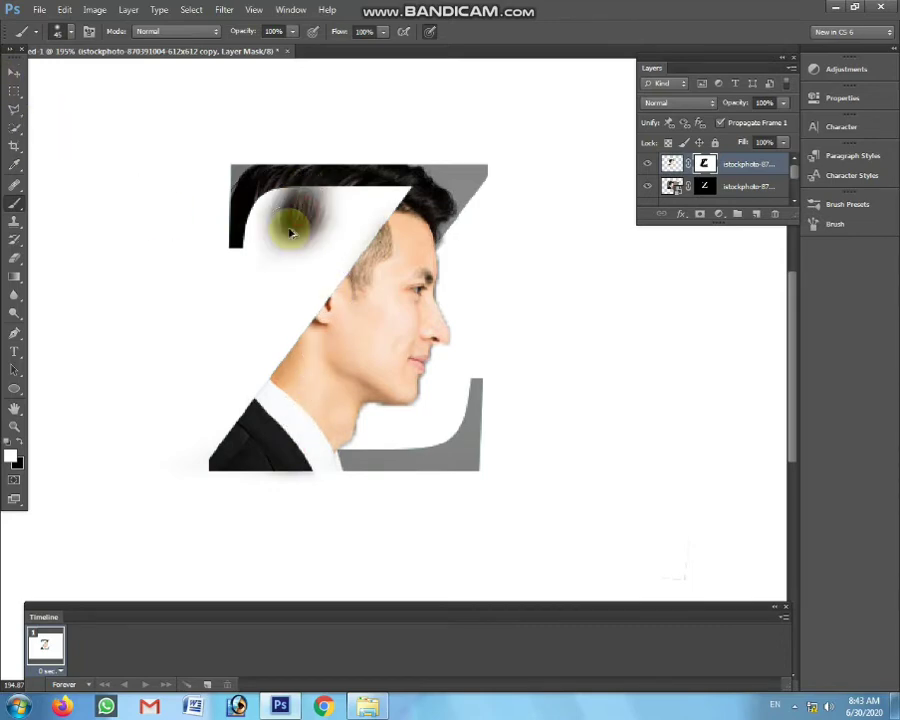
pyautogui.click(16, 442)
pyautogui.moveTo(312, 206)
pyautogui.mouseDown()
pyautogui.moveTo(363, 208)
pyautogui.moveTo(243, 137)
pyautogui.mouseUp()
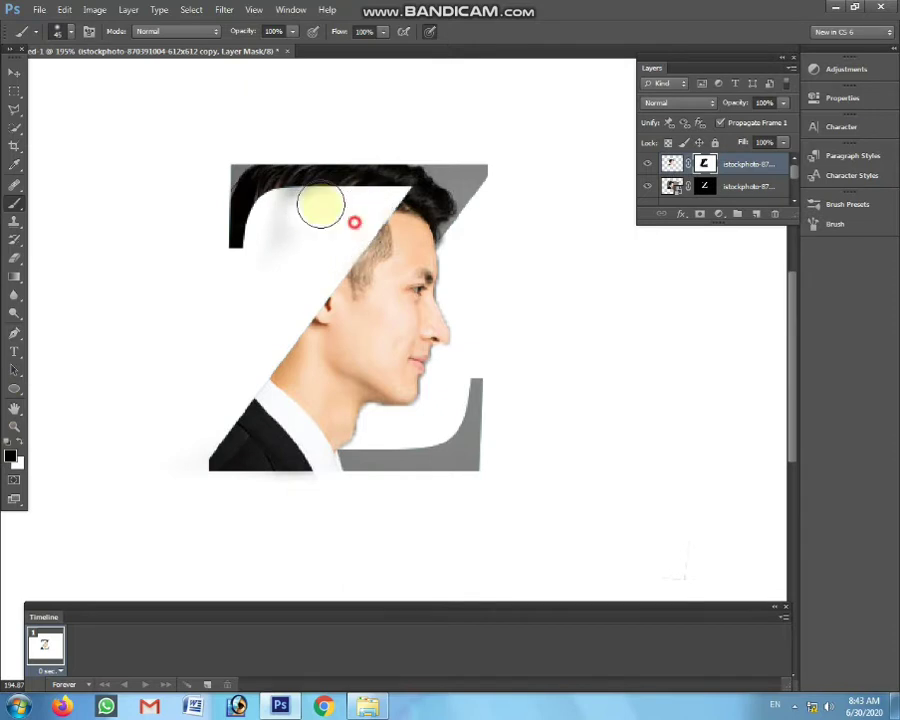
pyautogui.click(14, 73)
# - Apply a 3 px white Stroke, Outside position and Normal blend, to the Z text layer
pyautogui.scroll(-2, 693, 177)
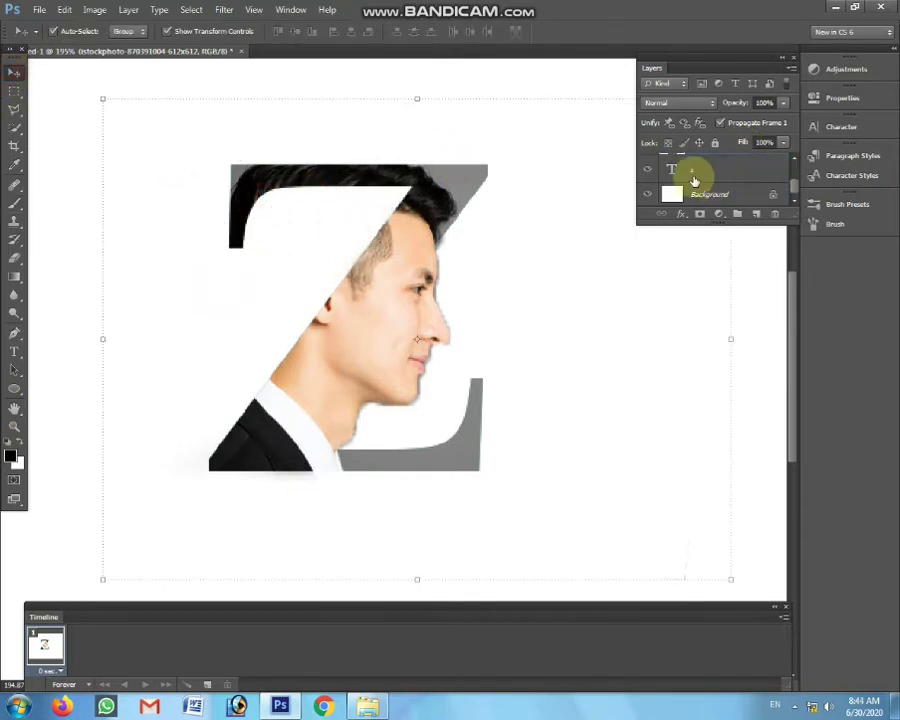
pyautogui.click(669, 167)
pyautogui.doubleClick(714, 175)
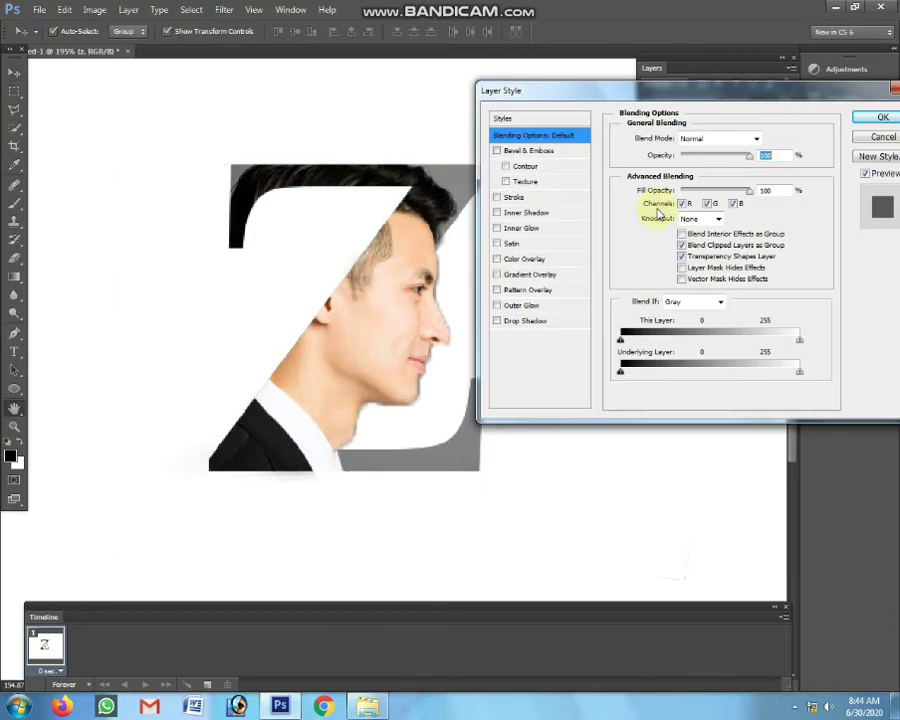
pyautogui.click(518, 200)
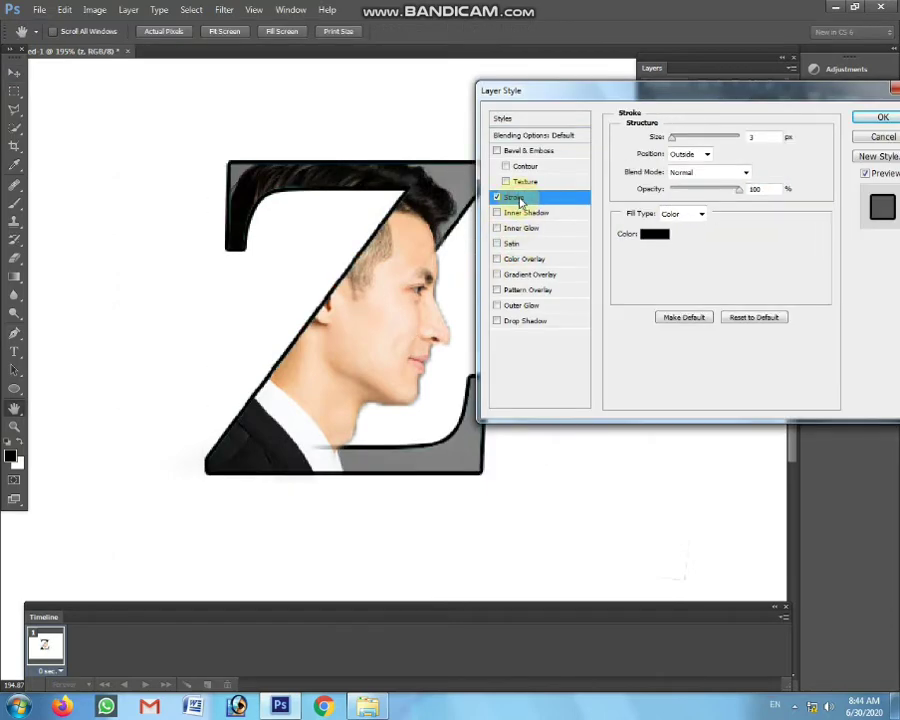
pyautogui.click(690, 154)
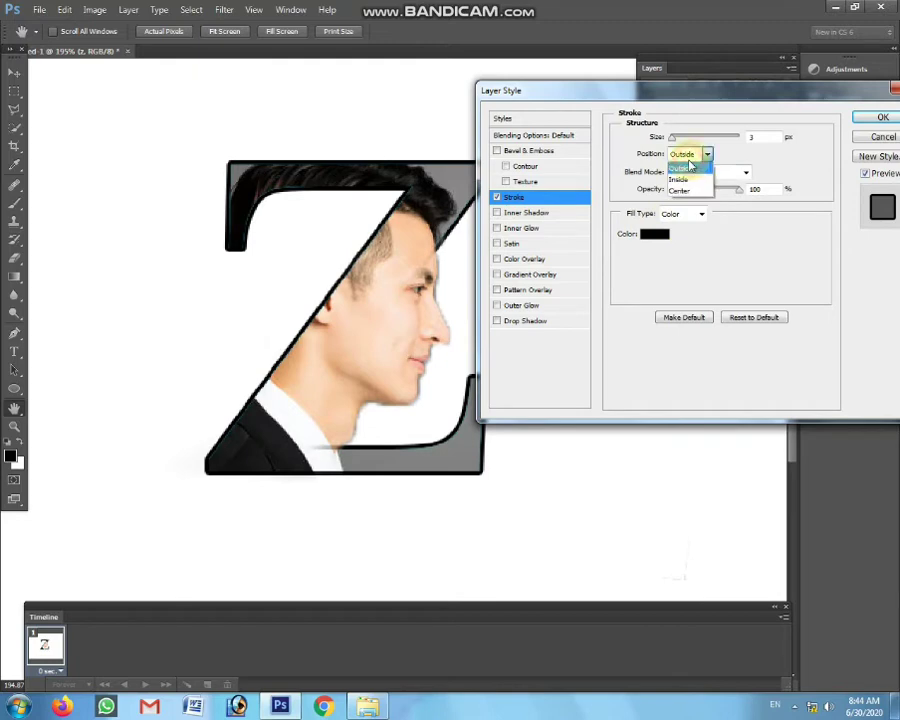
pyautogui.click(697, 154)
pyautogui.click(709, 175)
pyautogui.click(757, 176)
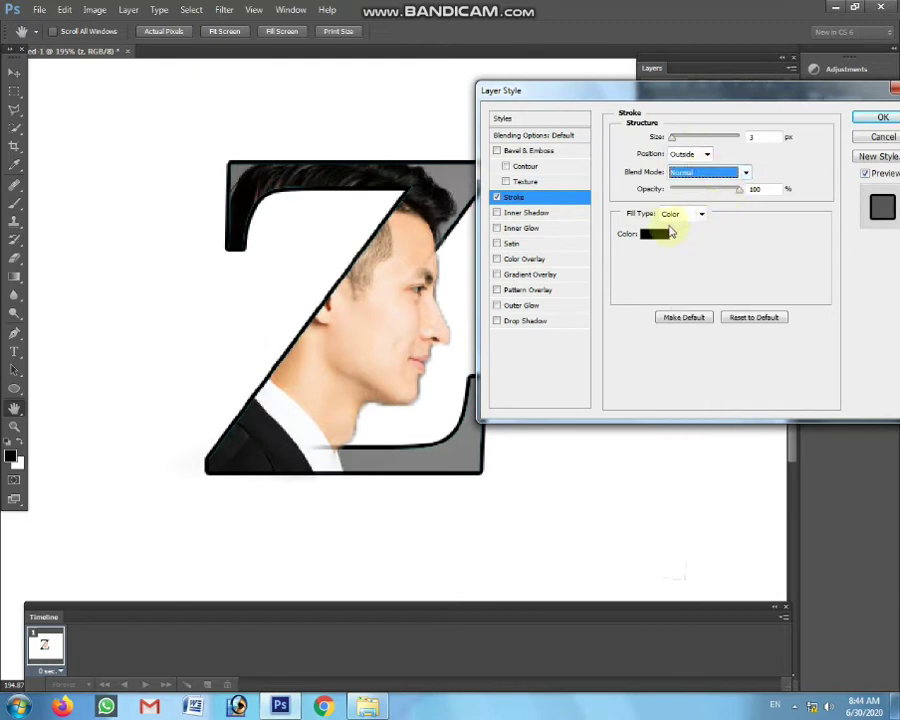
pyautogui.click(655, 234)
pyautogui.moveTo(457, 222); pyautogui.dragTo(410, 213)
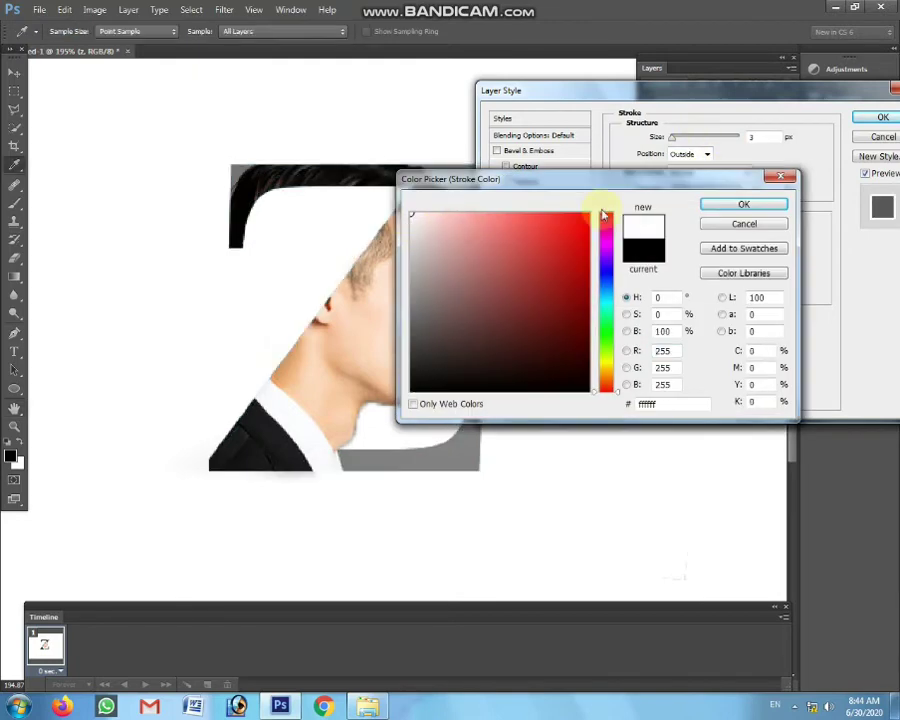
pyautogui.click(726, 205)
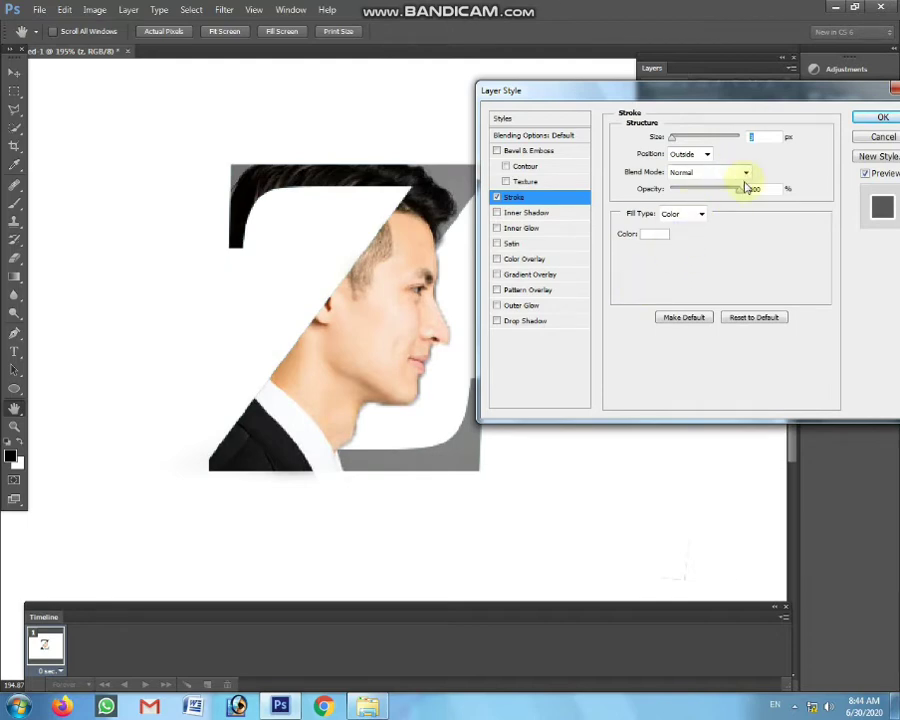
pyautogui.click(879, 119)
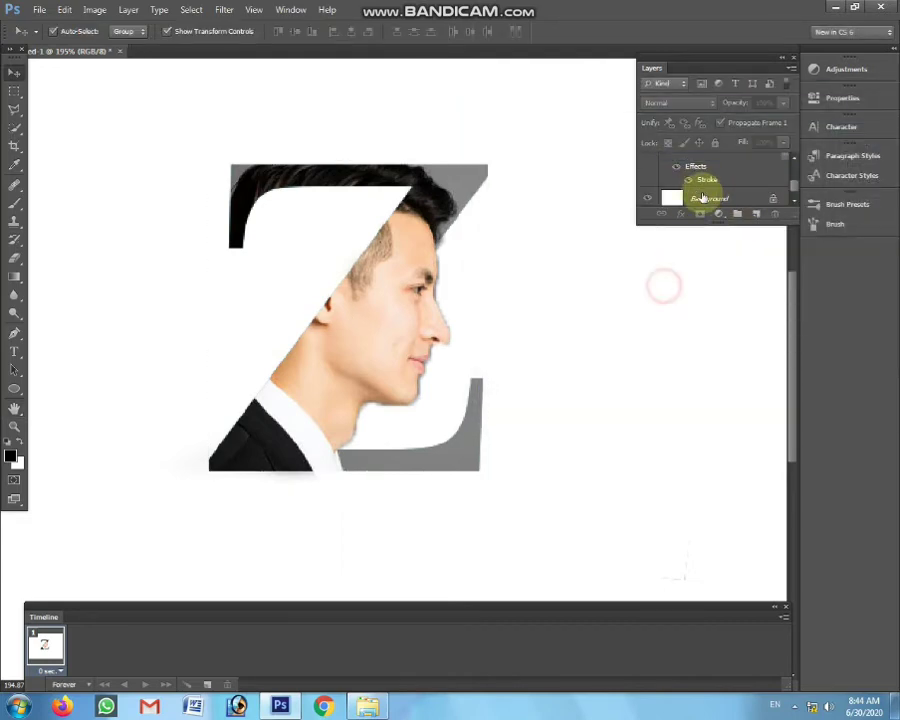
# - Convert the Background to Layer 0 and add a Gradient Overlay at 80% scale
pyautogui.doubleClick(722, 198)
pyautogui.press('Return')
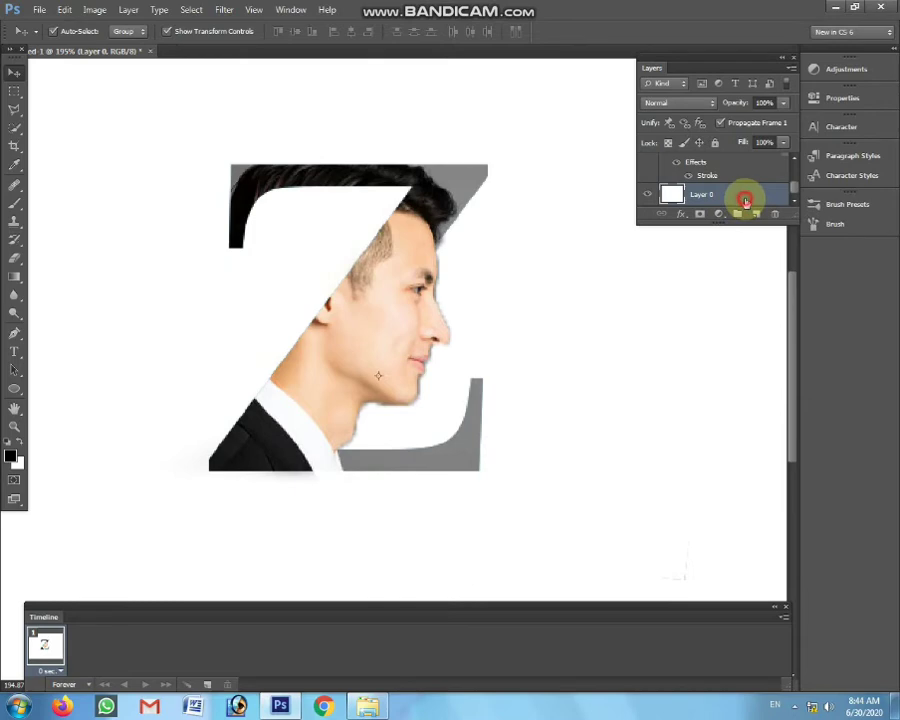
pyautogui.doubleClick(745, 200)
pyautogui.click(530, 274)
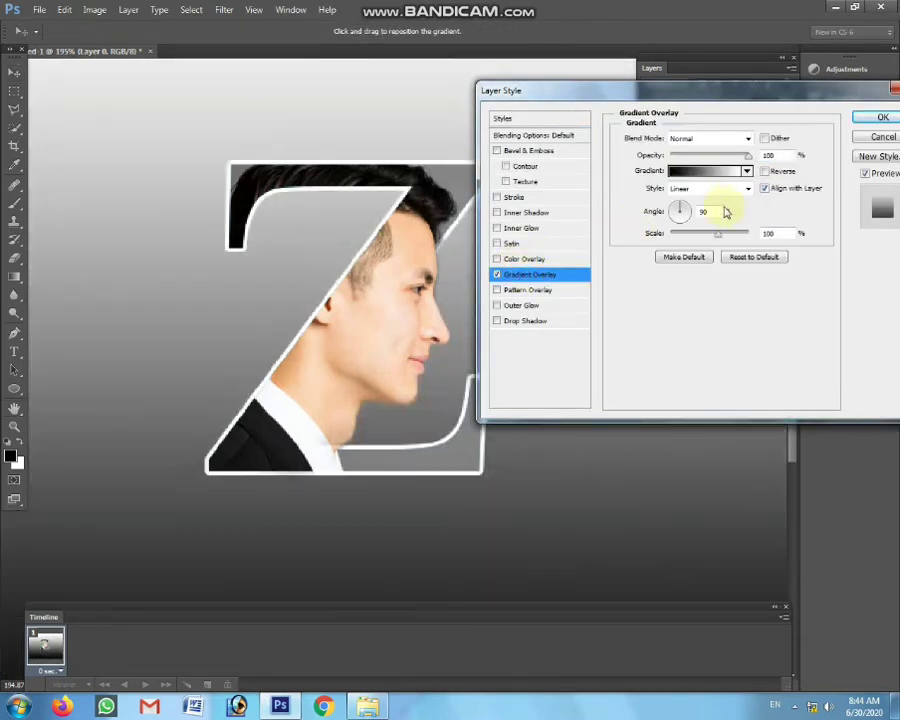
pyautogui.click(716, 187)
pyautogui.click(690, 200)
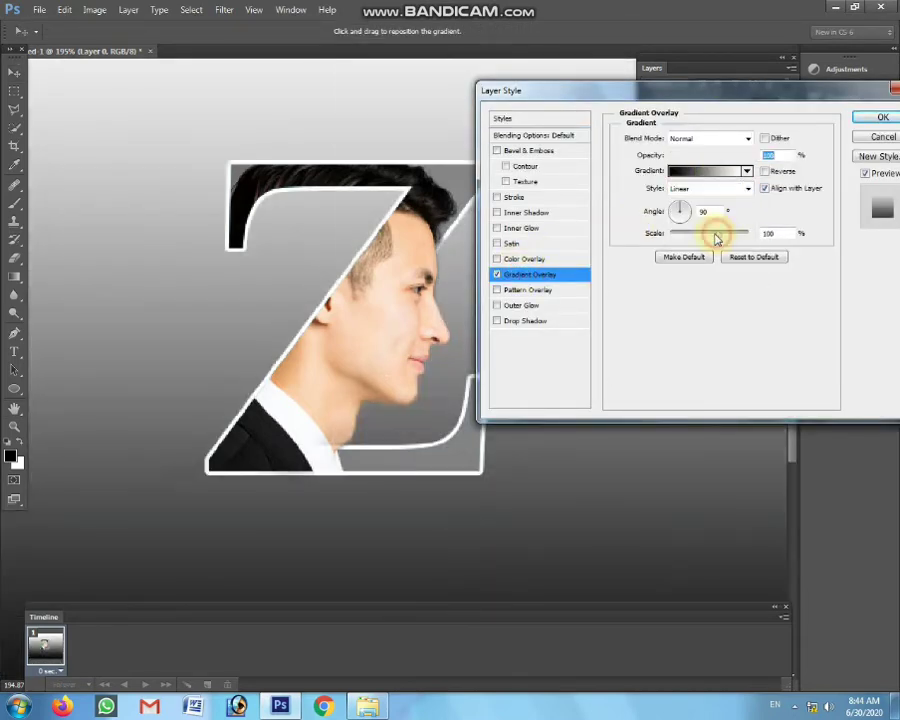
pyautogui.moveTo(718, 233); pyautogui.dragTo(706, 234)
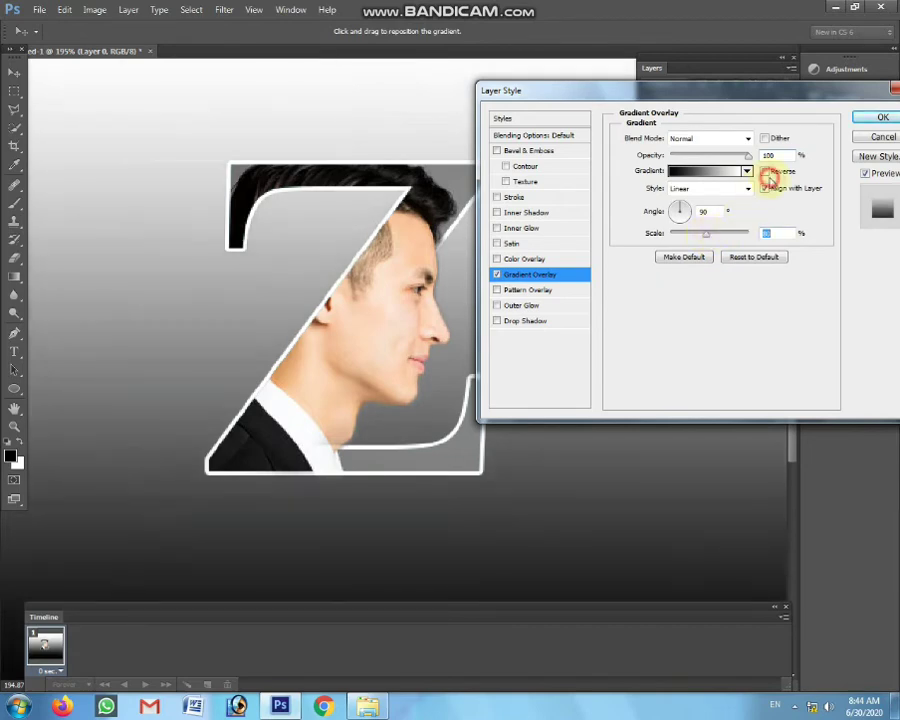
# - Make the overlay Radial and reversed with lowered opacity, and bring up its Gradient Editor
pyautogui.click(767, 172)
pyautogui.click(745, 188)
pyautogui.click(705, 213)
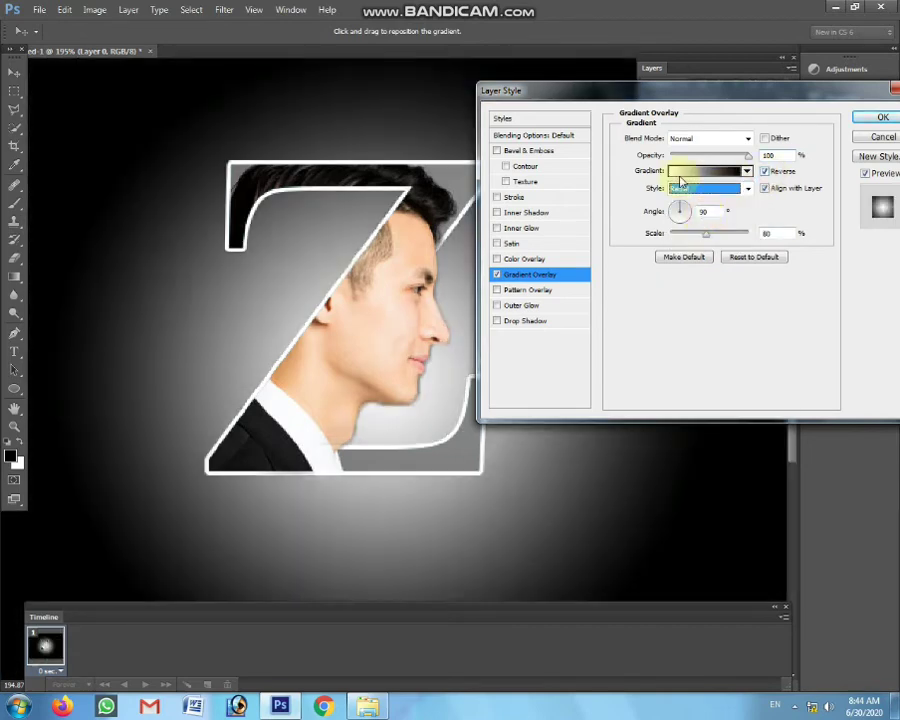
pyautogui.moveTo(735, 158); pyautogui.dragTo(684, 165)
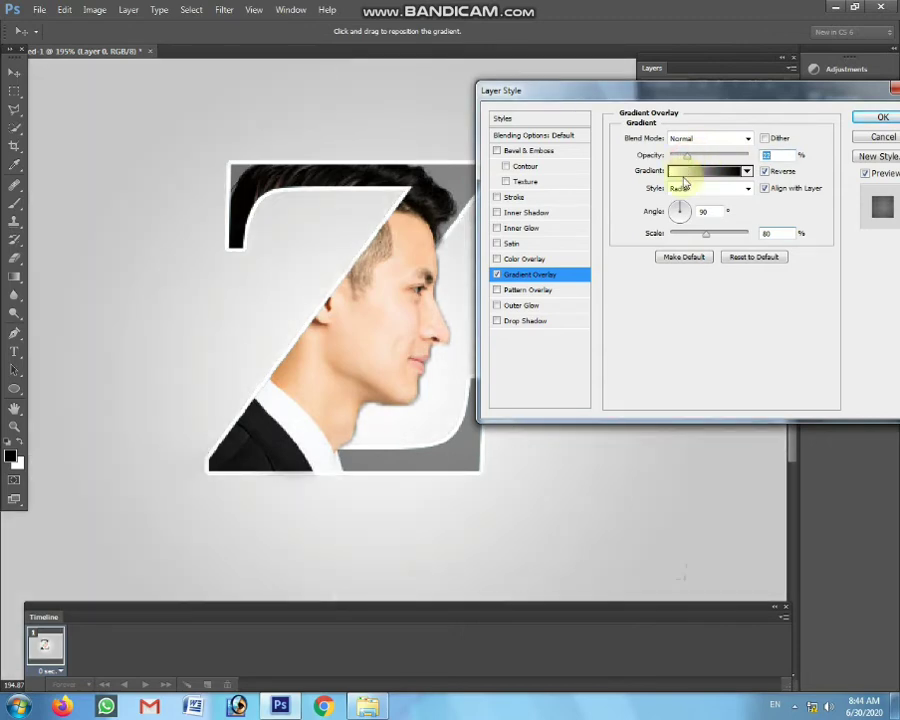
pyautogui.click(705, 171)
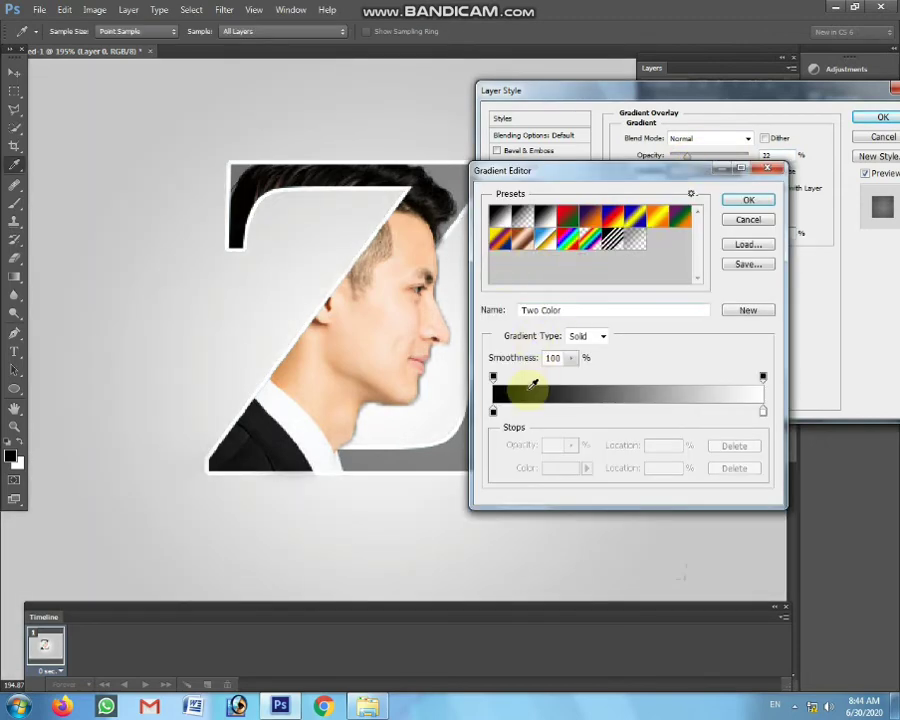
# - Set the gradient's left stop to cyan, then shift it toward green-cyan
pyautogui.click(493, 412)
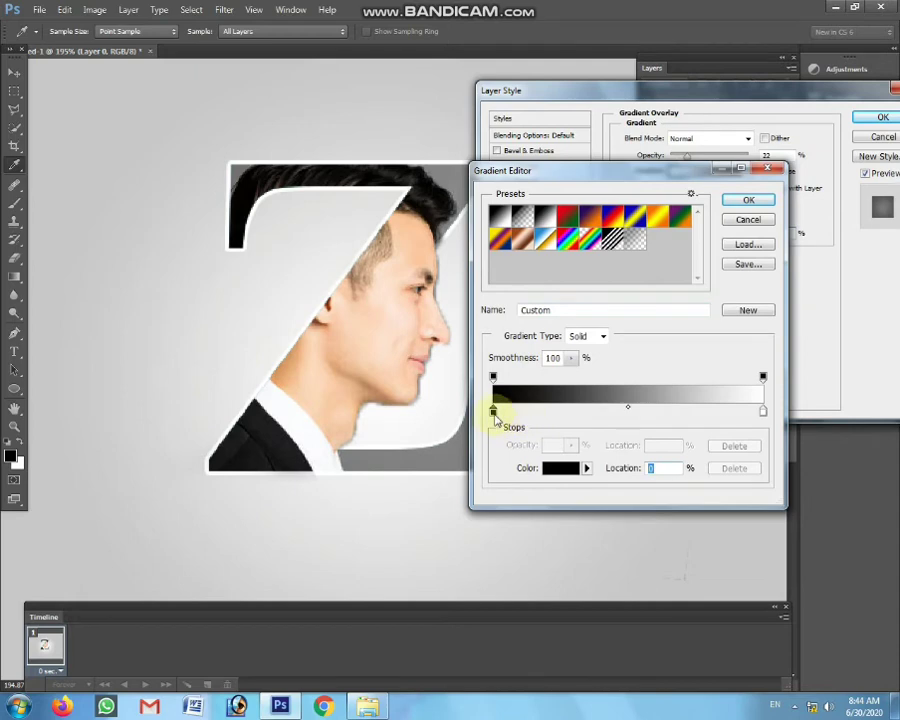
pyautogui.click(550, 467)
pyautogui.click(600, 300)
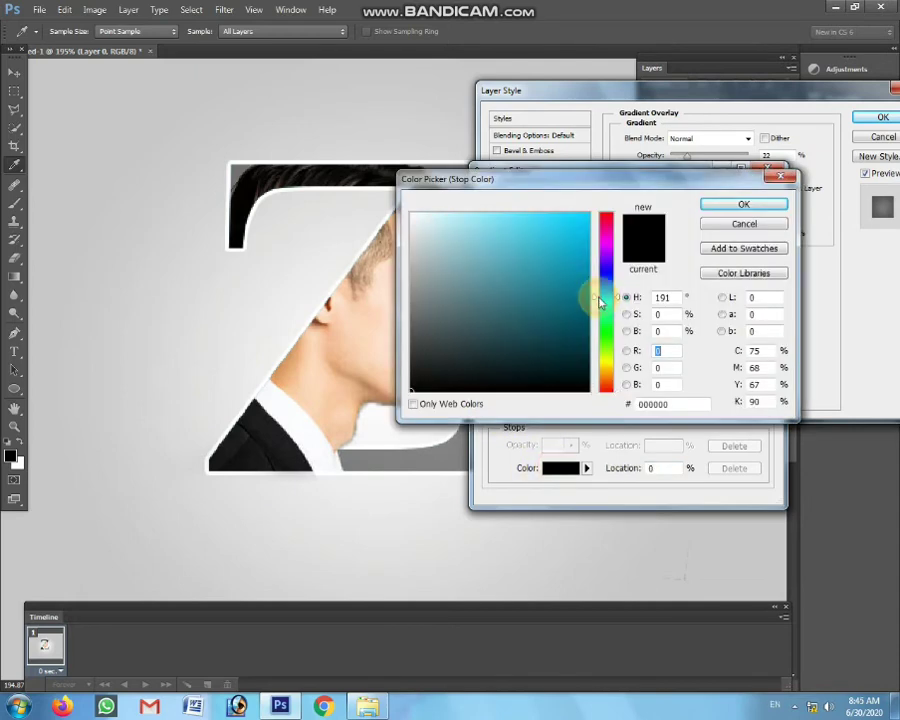
pyautogui.click(586, 213)
pyautogui.click(743, 204)
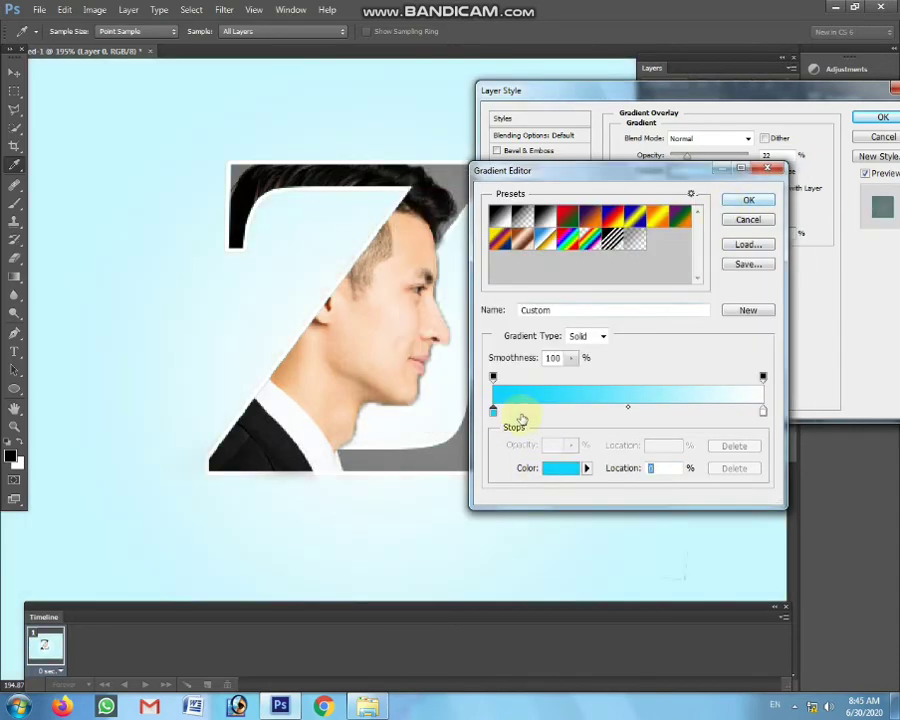
pyautogui.click(571, 467)
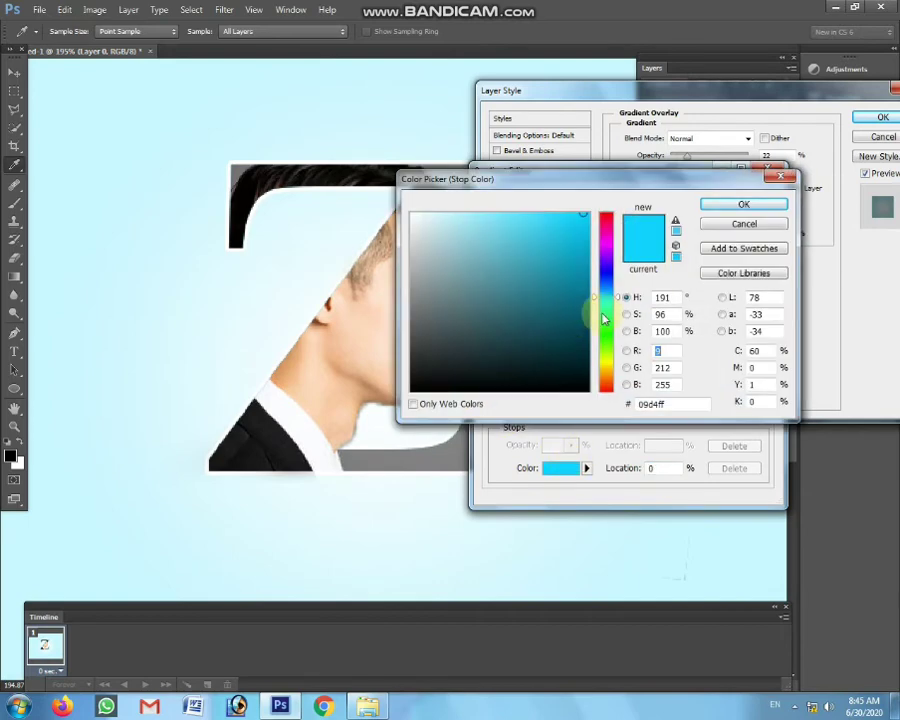
pyautogui.click(603, 312)
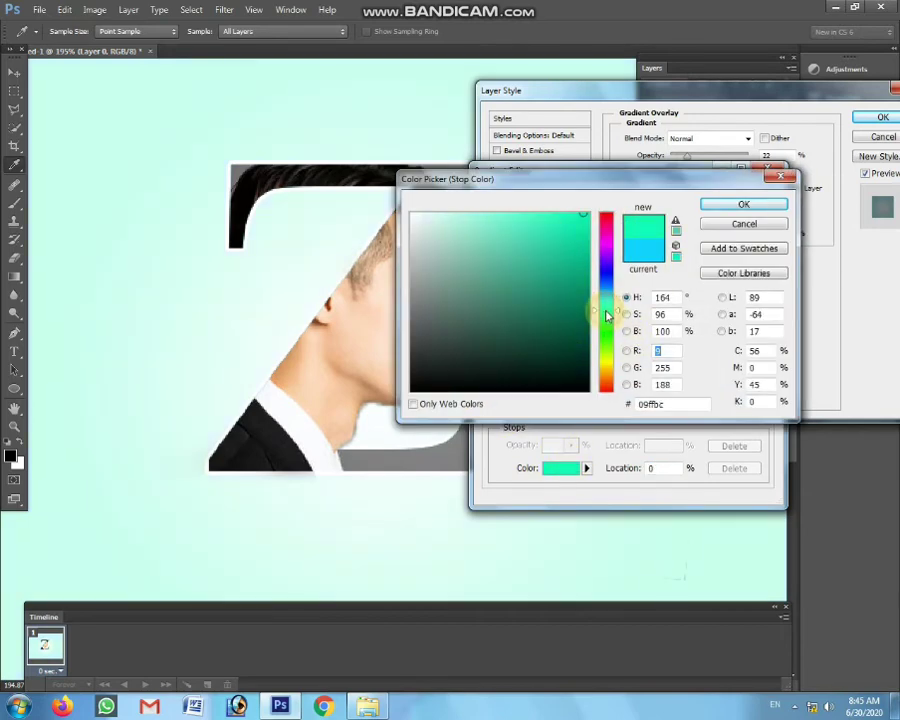
pyautogui.click(758, 205)
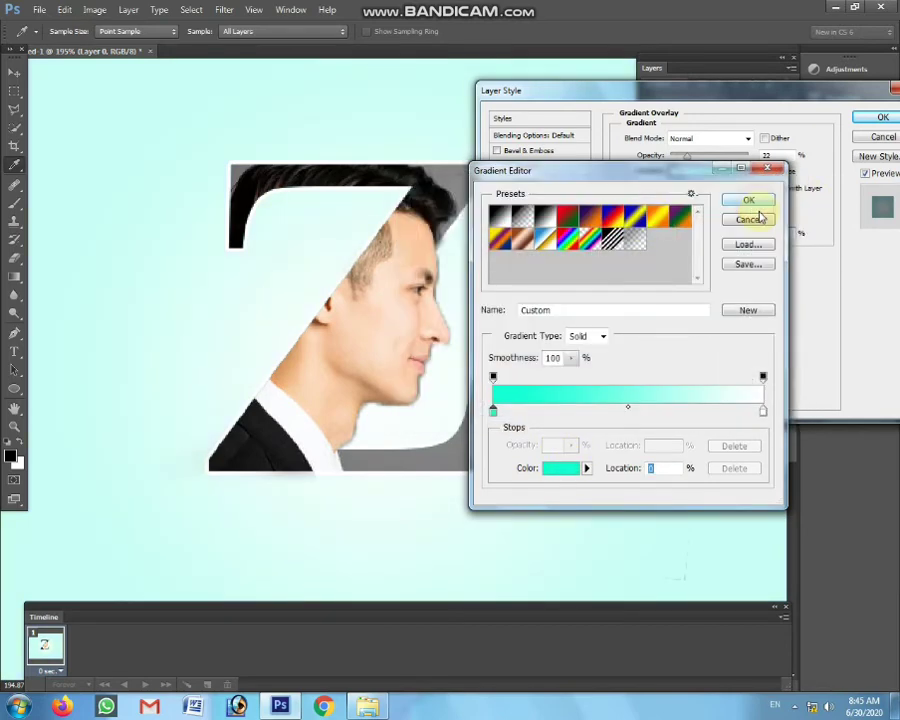
# - Refine the left stop to a lighter bright cyan and confirm the cyan-to-white gradient
pyautogui.click(558, 466)
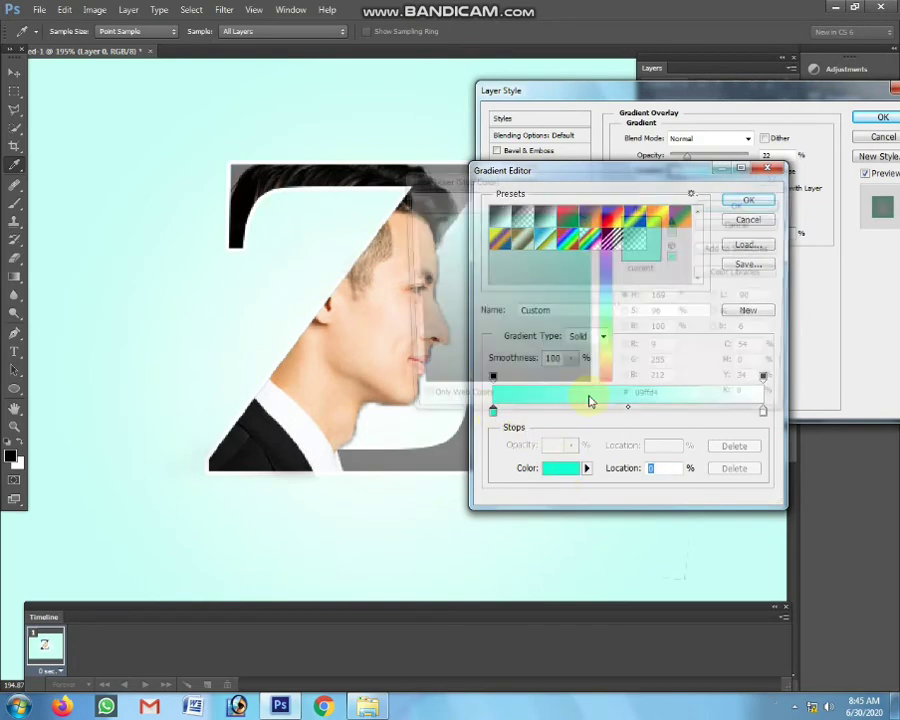
pyautogui.click(605, 296)
pyautogui.moveTo(530, 227); pyautogui.dragTo(521, 226)
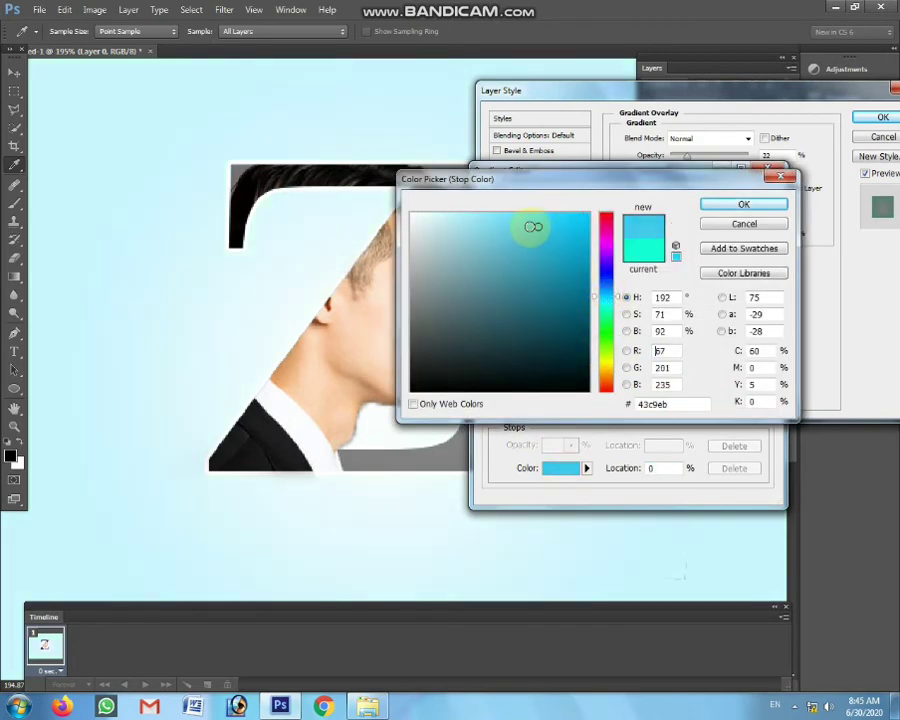
pyautogui.moveTo(601, 308); pyautogui.dragTo(597, 313)
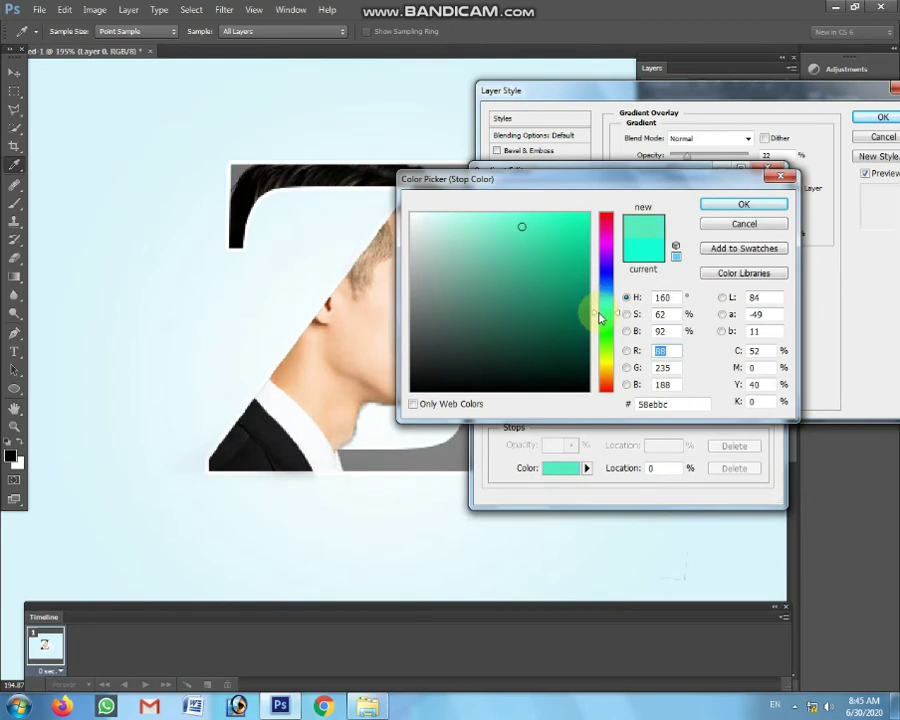
pyautogui.click(558, 242)
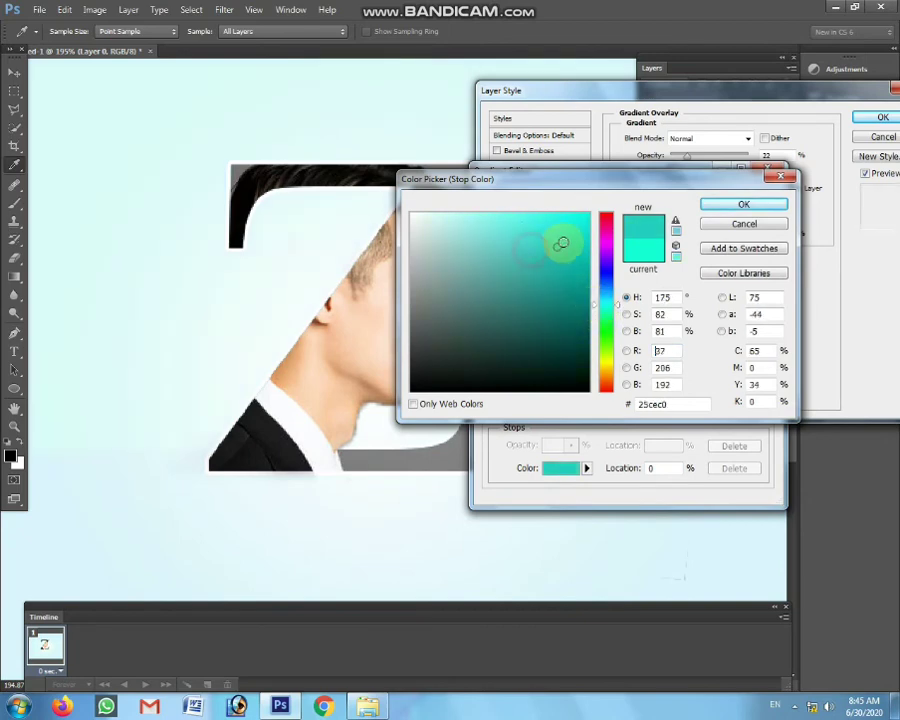
pyautogui.click(580, 220)
pyautogui.click(740, 206)
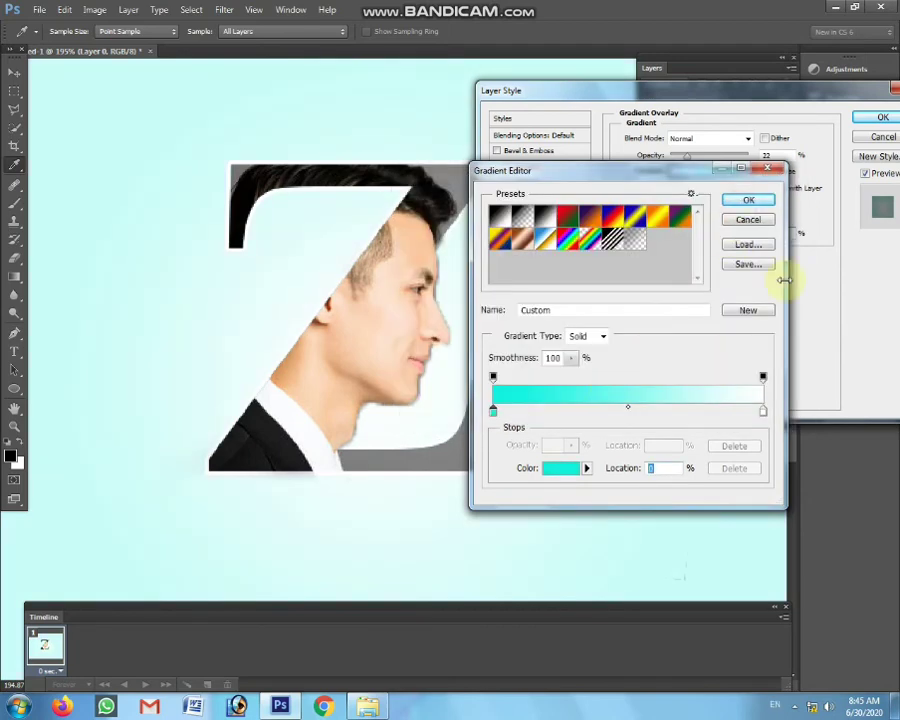
pyautogui.click(744, 203)
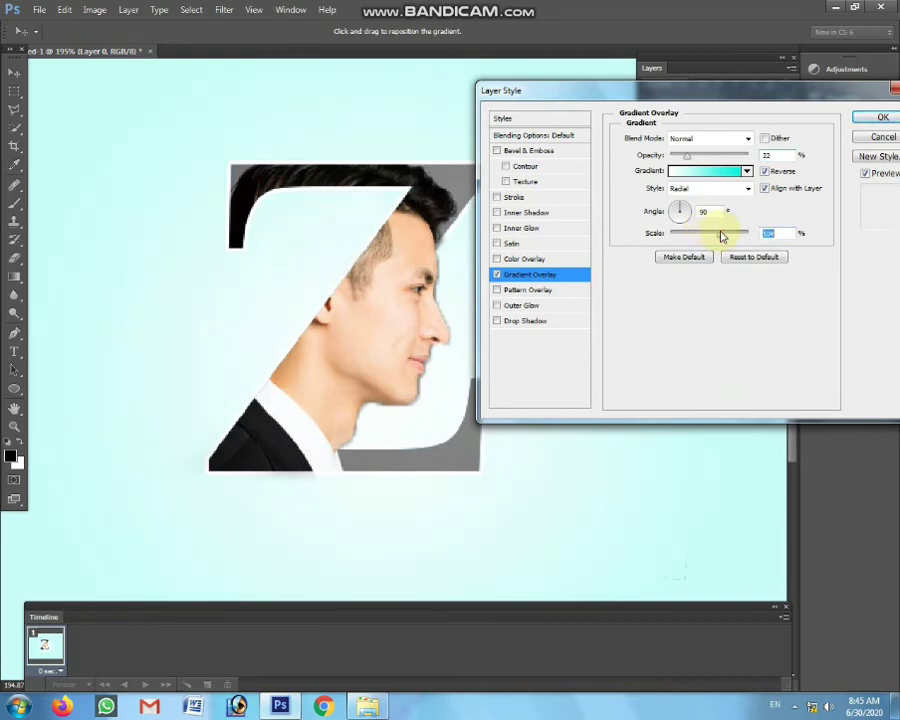
# - Adjust the radial overlay's scale and raise its opacity to 34%
pyautogui.moveTo(715, 236); pyautogui.dragTo(688, 236)
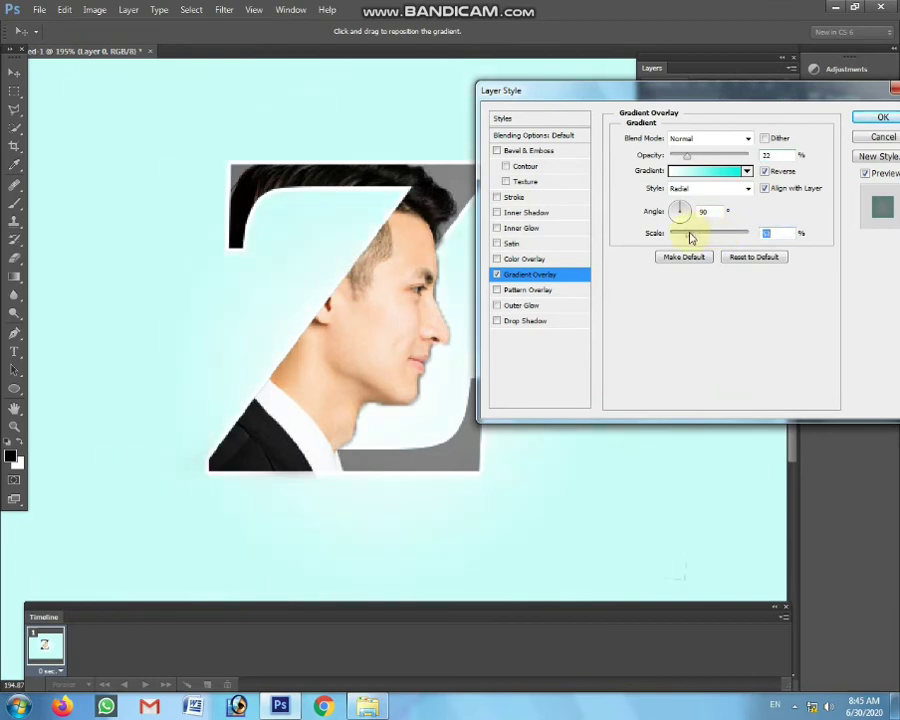
pyautogui.moveTo(686, 156)
pyautogui.mouseDown()
pyautogui.moveTo(706, 158)
pyautogui.moveTo(699, 160)
pyautogui.mouseUp()
pyautogui.moveTo(688, 236); pyautogui.dragTo(718, 238)
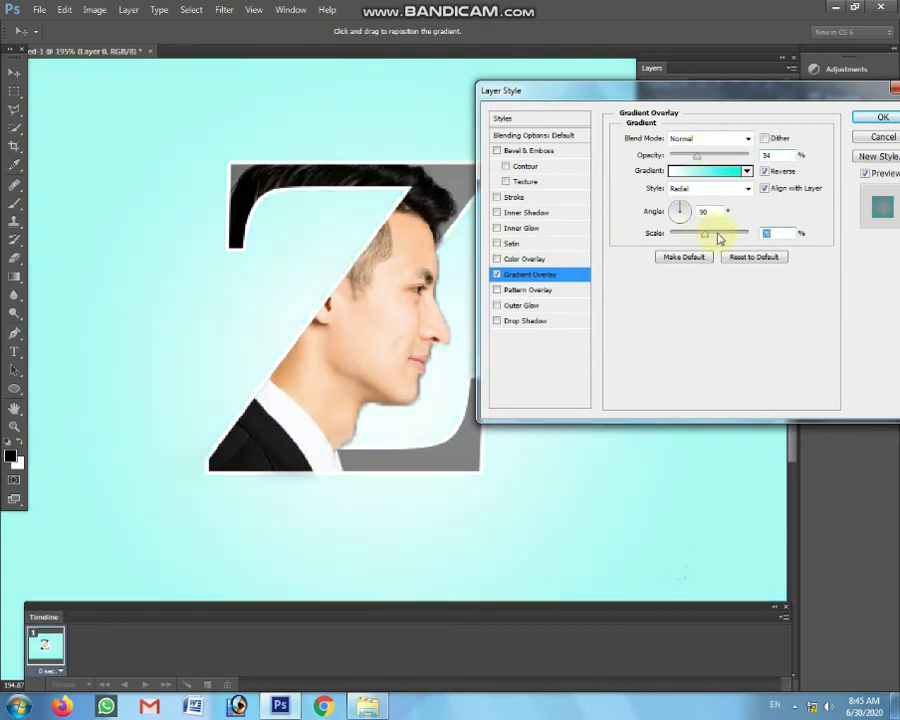
# - Change the left gradient stop to darker teal 1daea2 and apply the overlay
pyautogui.click(694, 175)
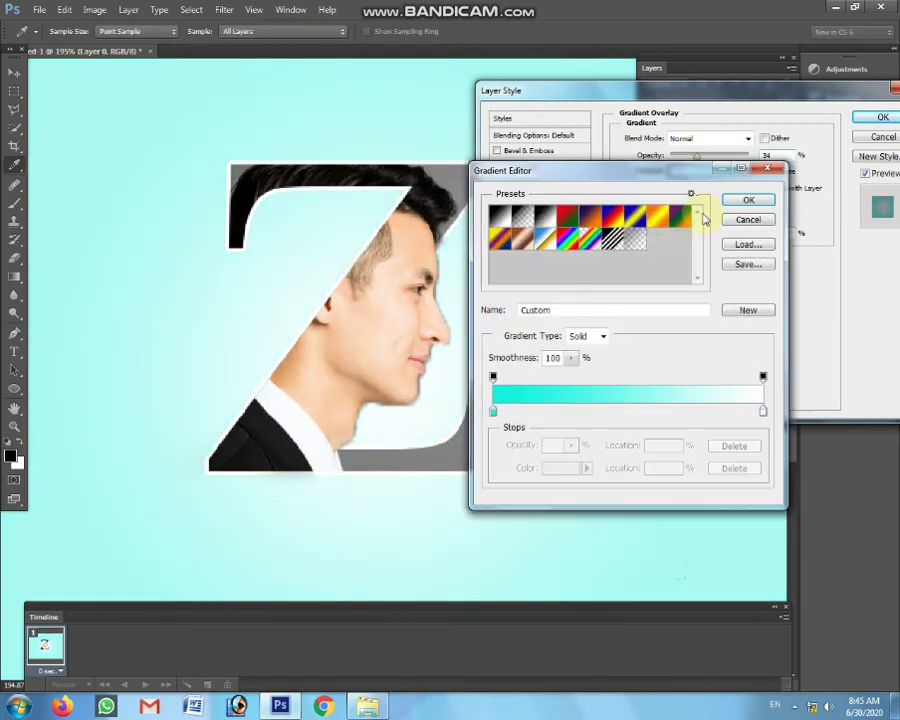
pyautogui.click(494, 410)
pyautogui.click(548, 465)
pyautogui.click(558, 270)
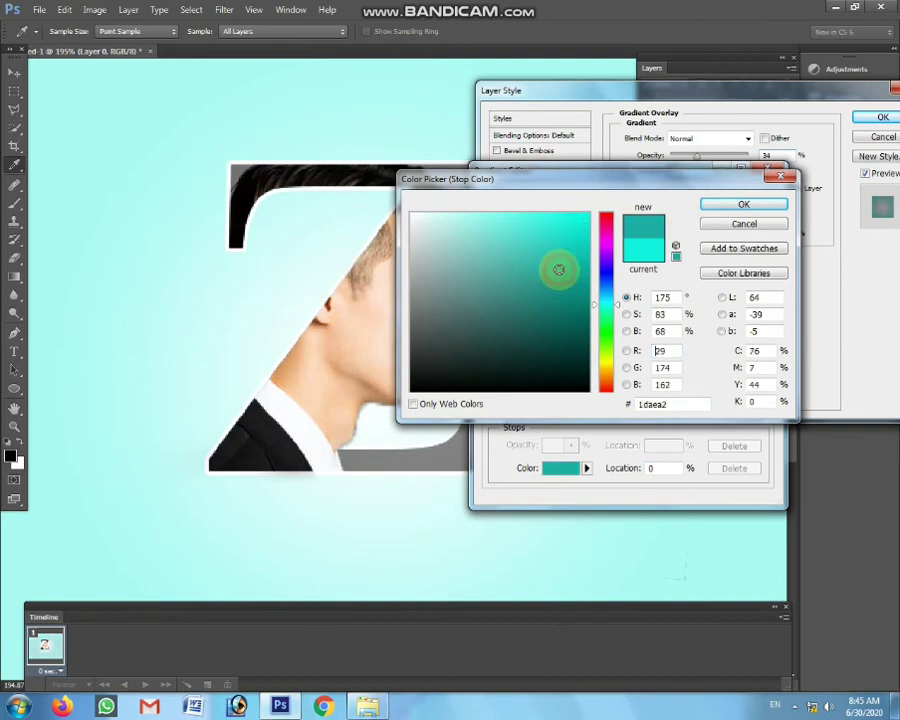
pyautogui.click(741, 205)
pyautogui.click(740, 200)
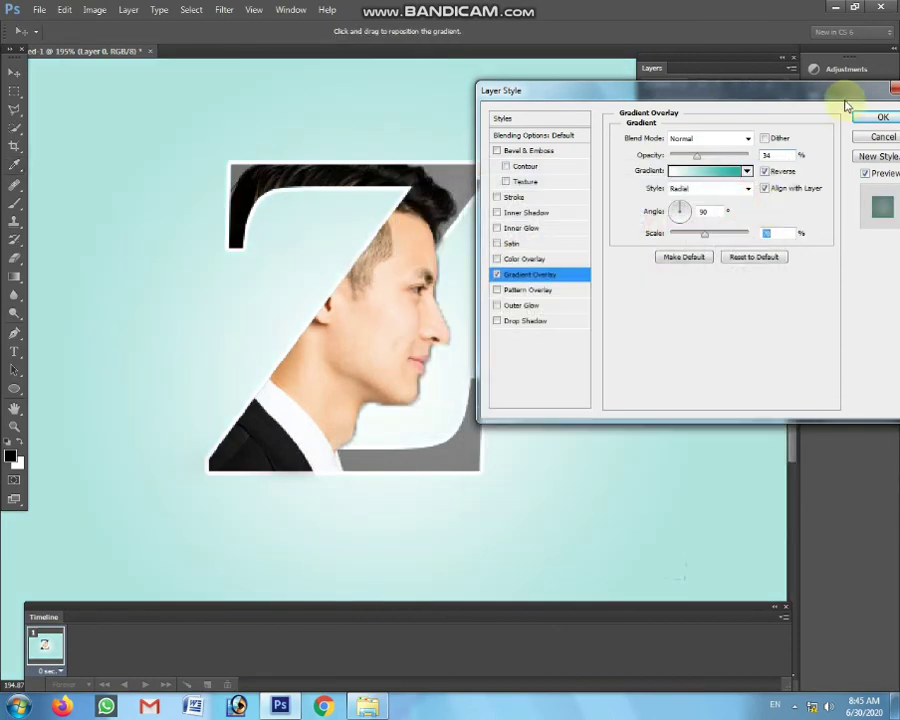
pyautogui.click(874, 117)
# - Zoom out and select the stroked Z text layer in the Layers panel
pyautogui.scroll(-2, 542, 330)
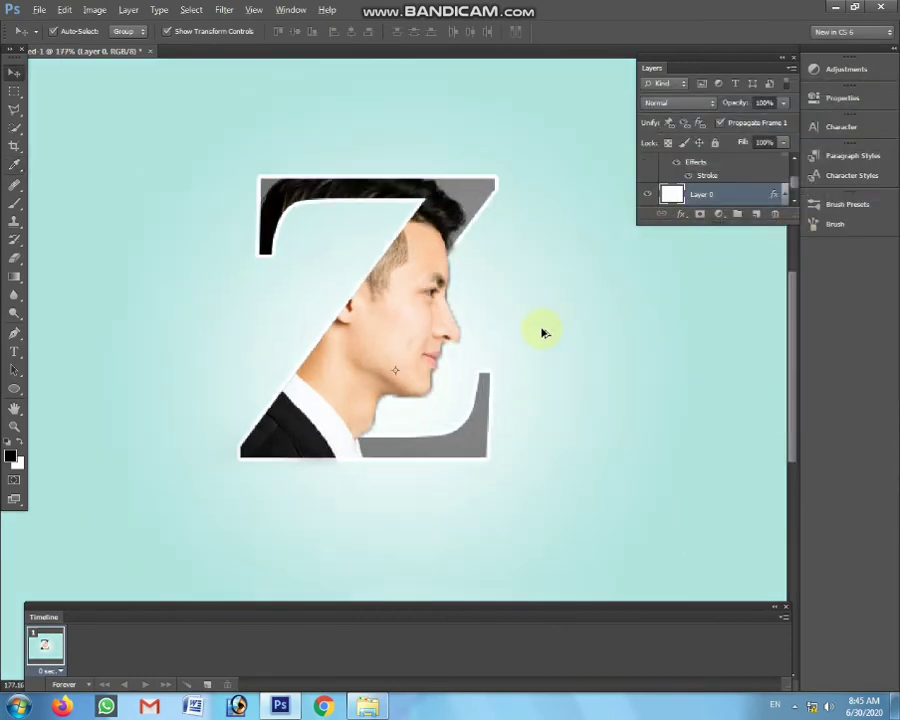
pyautogui.scroll(-2, 556, 344)
pyautogui.scroll(-2, 565, 348)
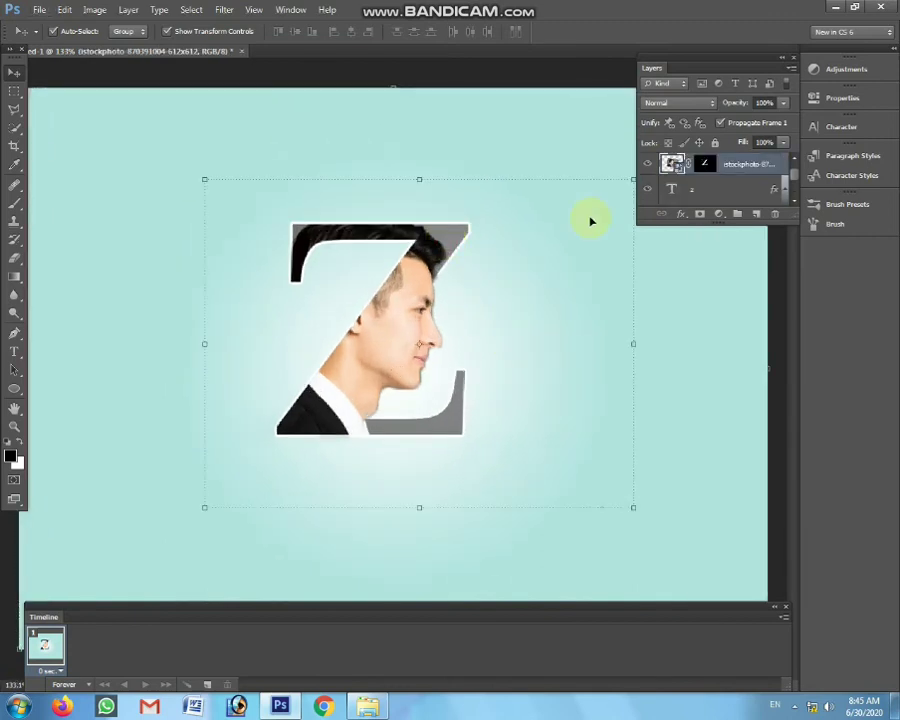
pyautogui.click(724, 188)
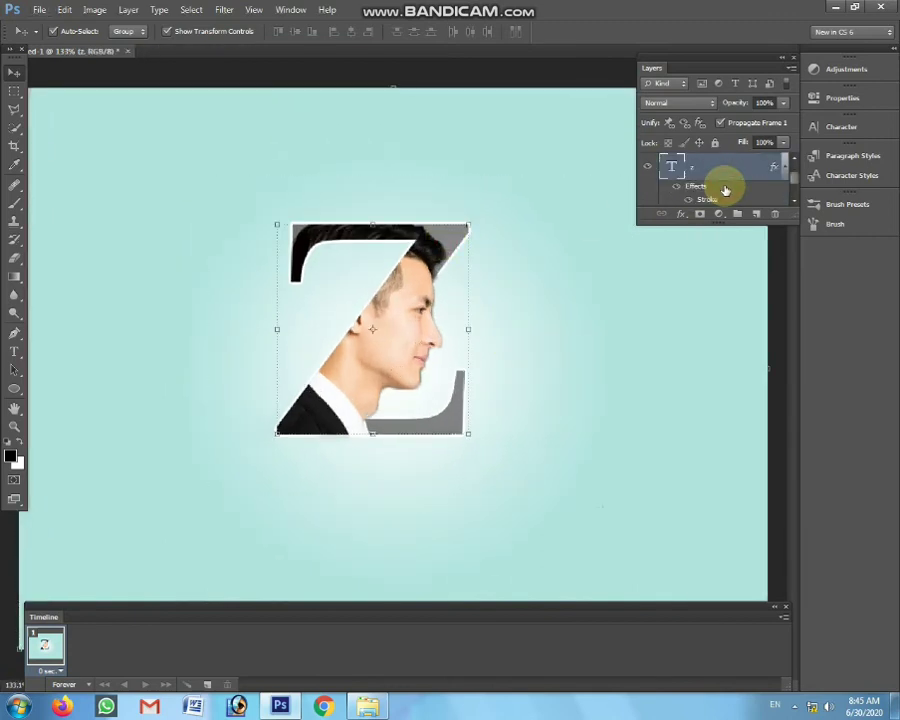
pyautogui.click(722, 188)
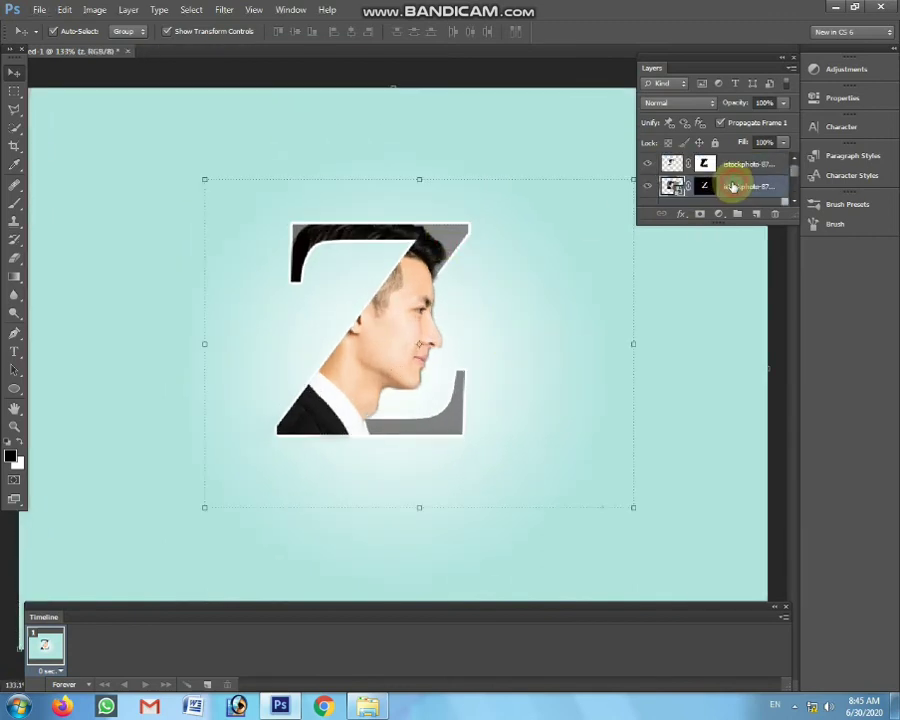
pyautogui.scroll(-2, 720, 188)
# - Open and close the Z layer's style settings twice without changes
pyautogui.doubleClick(715, 187)
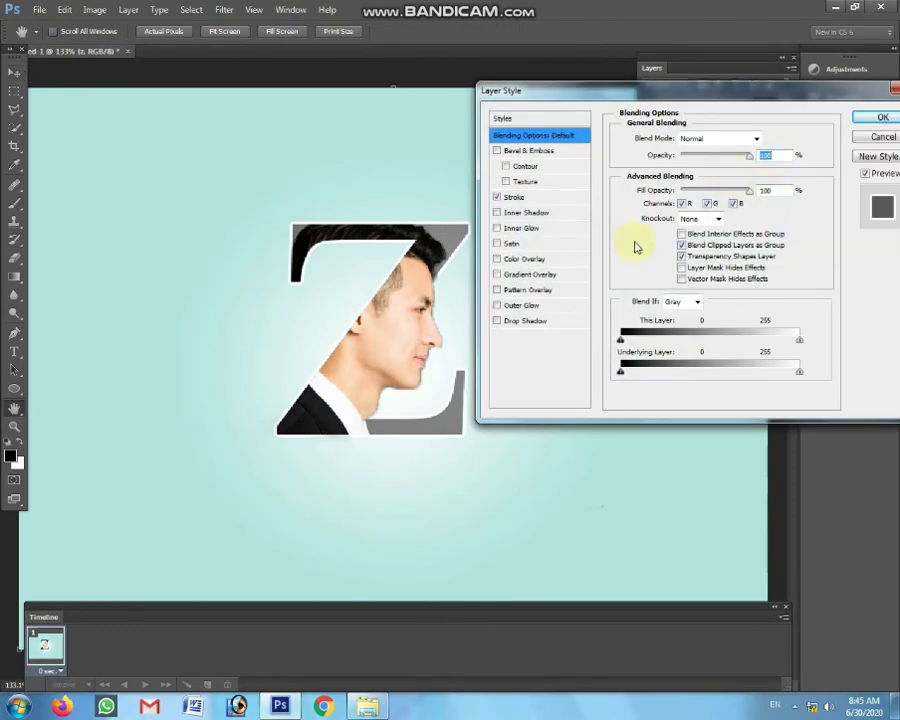
pyautogui.click(884, 136)
pyautogui.click(690, 166)
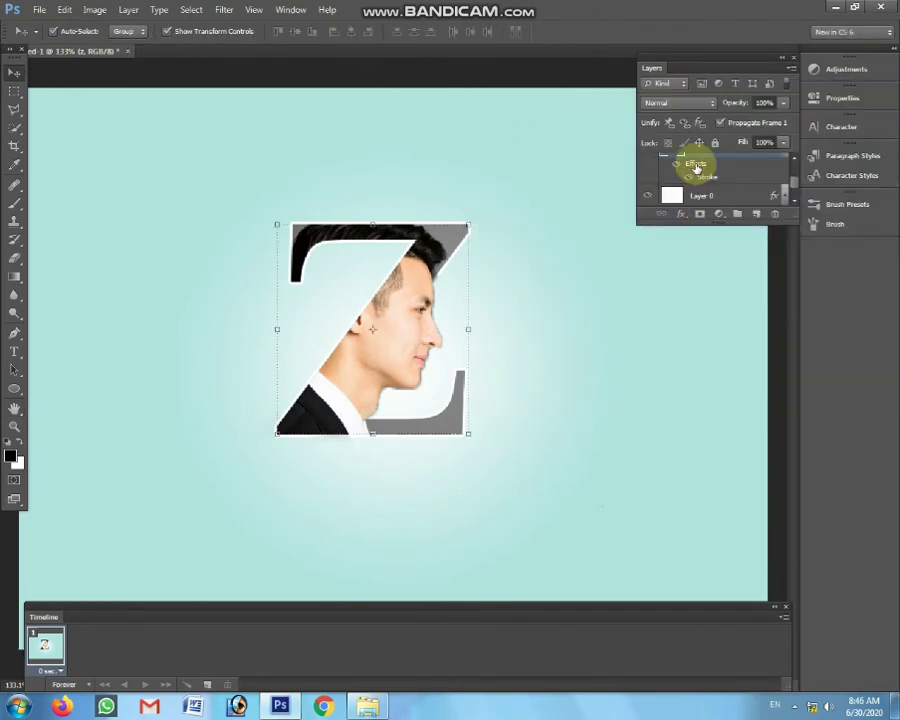
pyautogui.doubleClick(718, 177)
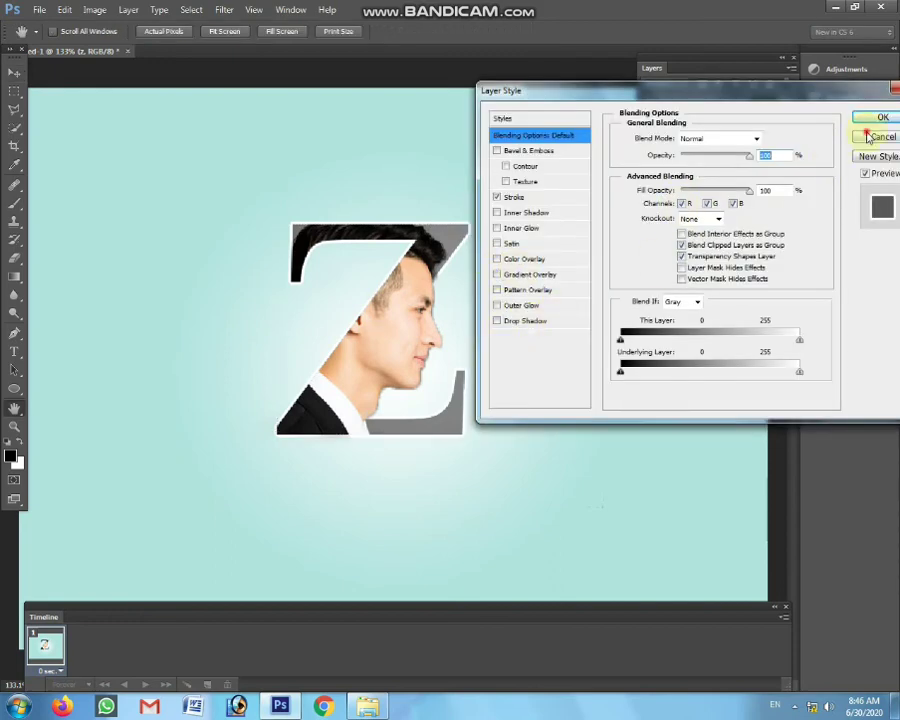
pyautogui.click(868, 136)
# - Try a white Inner Glow on the Z, discard it, and enable Drop Shadow
pyautogui.doubleClick(707, 177)
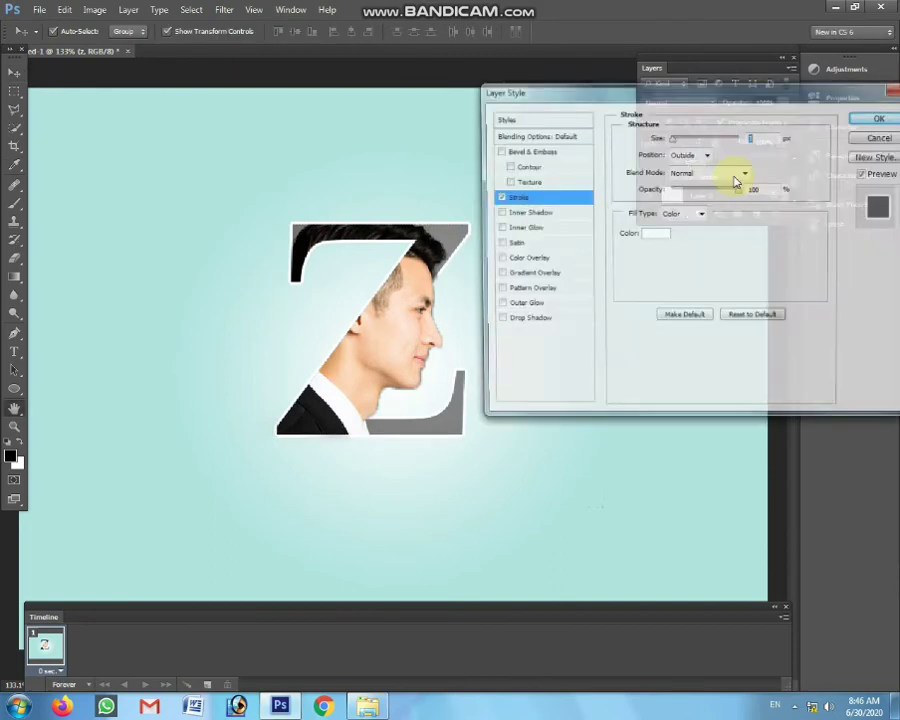
pyautogui.click(514, 229)
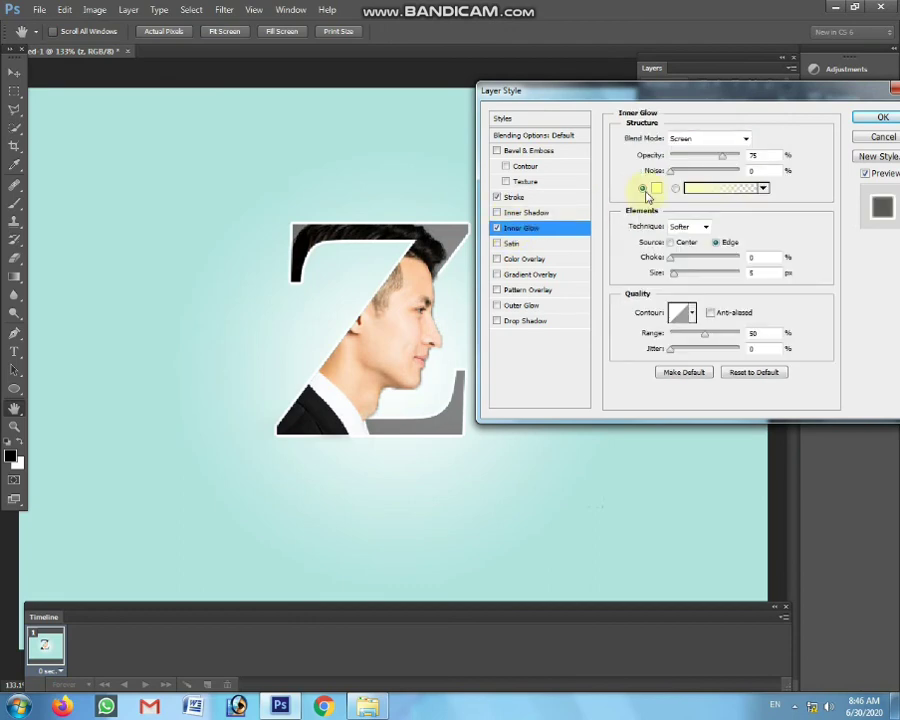
pyautogui.click(656, 188)
pyautogui.click(411, 210)
pyautogui.click(743, 202)
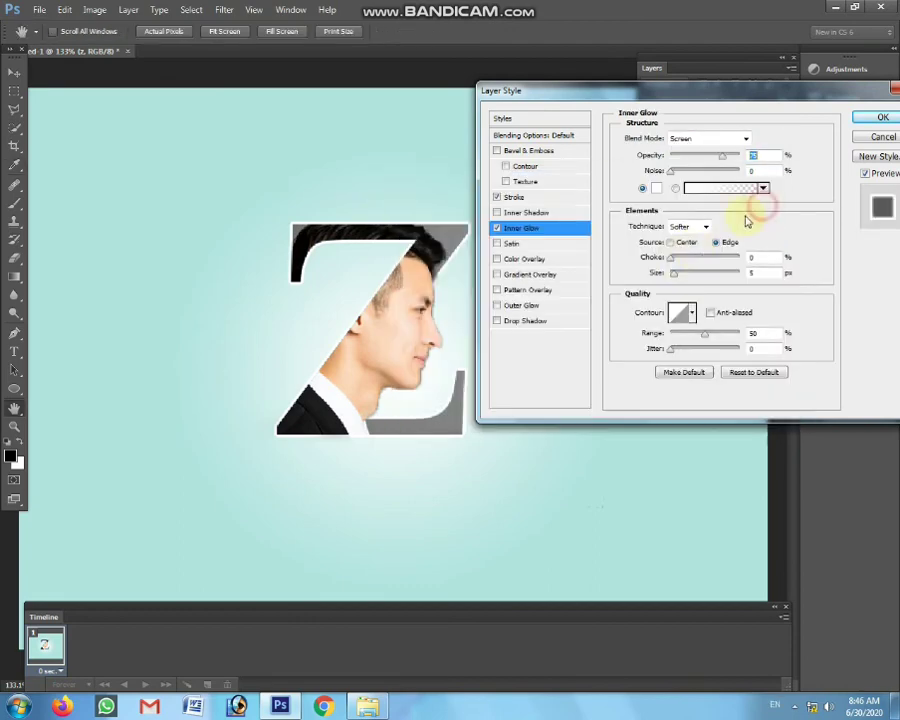
pyautogui.click(497, 228)
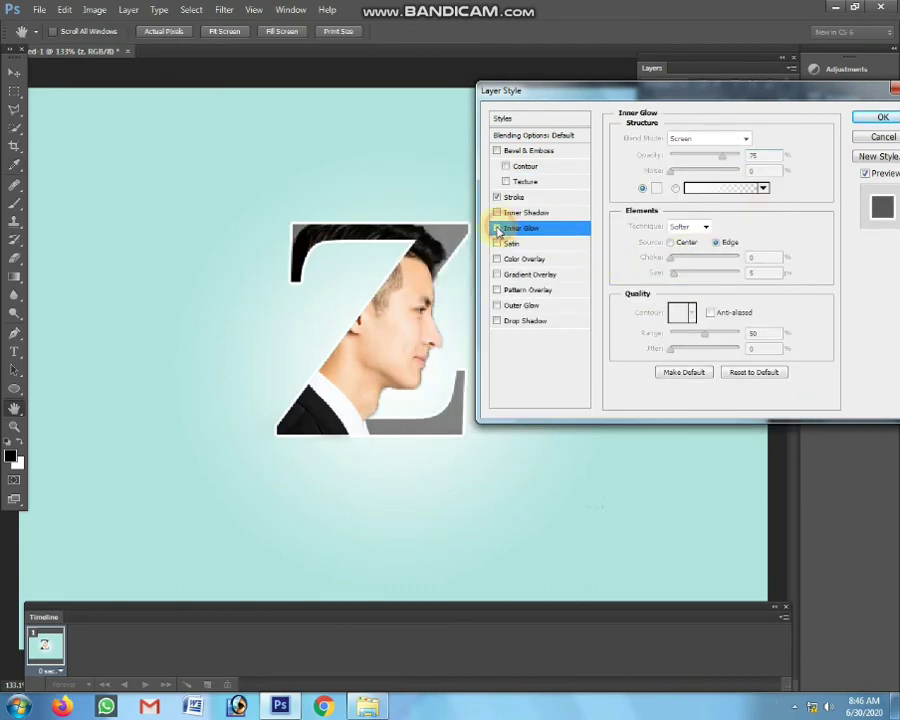
pyautogui.click(556, 324)
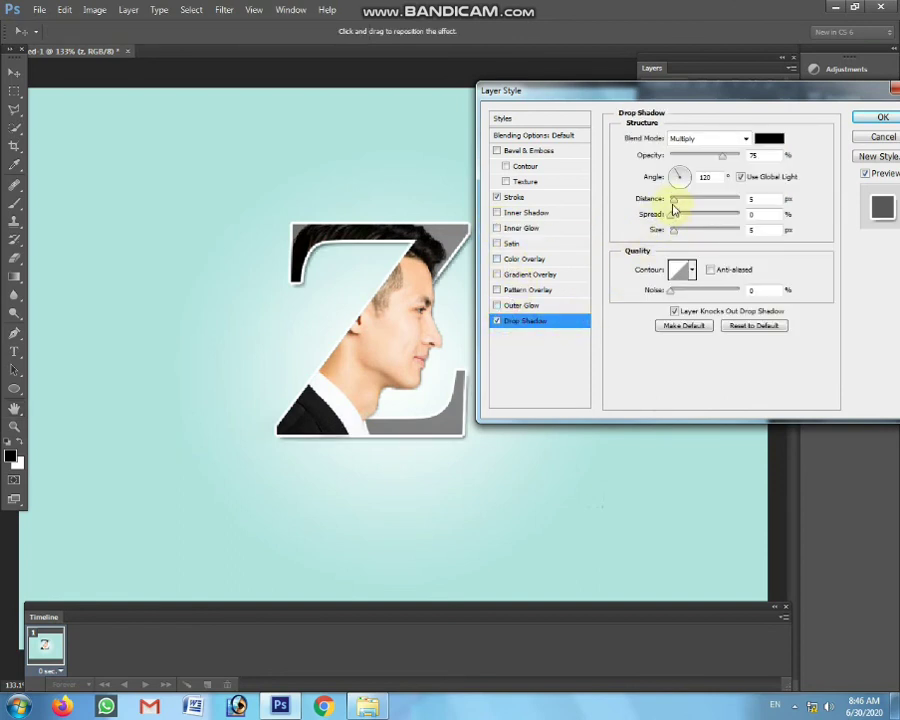
# - Set the Z's drop shadow to size 10 and distance 6 px, then apply it
pyautogui.moveTo(674, 207); pyautogui.dragTo(667, 201)
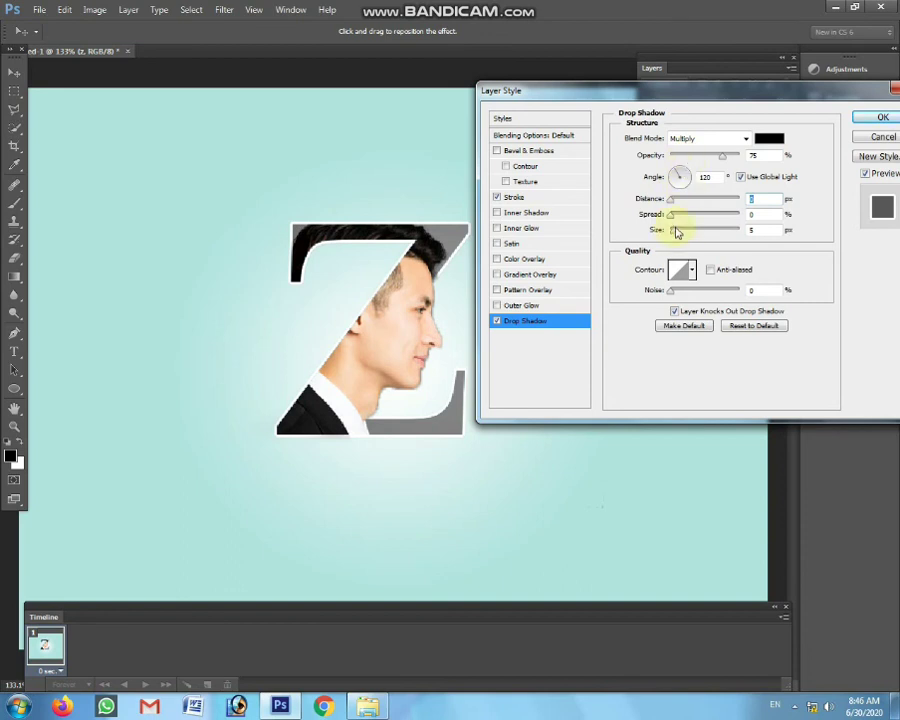
pyautogui.write('10')
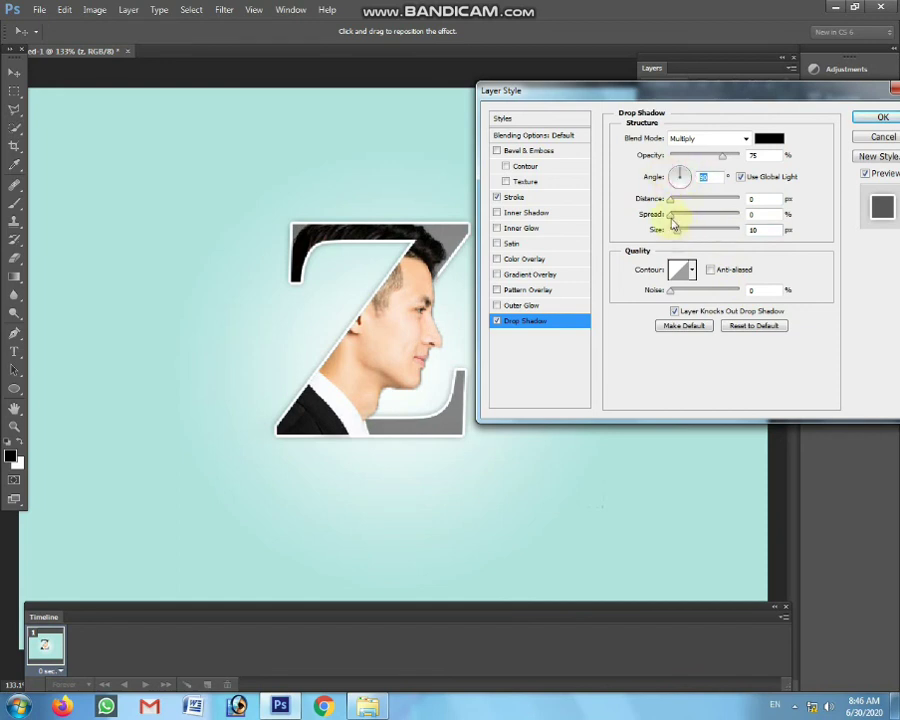
pyautogui.moveTo(675, 200); pyautogui.dragTo(686, 184)
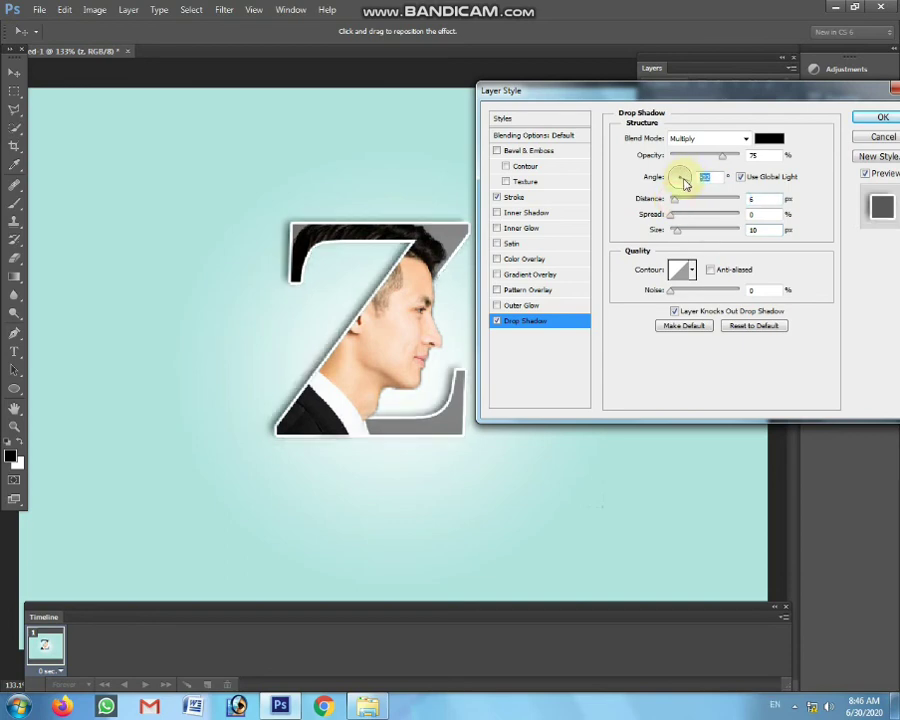
pyautogui.click(882, 117)
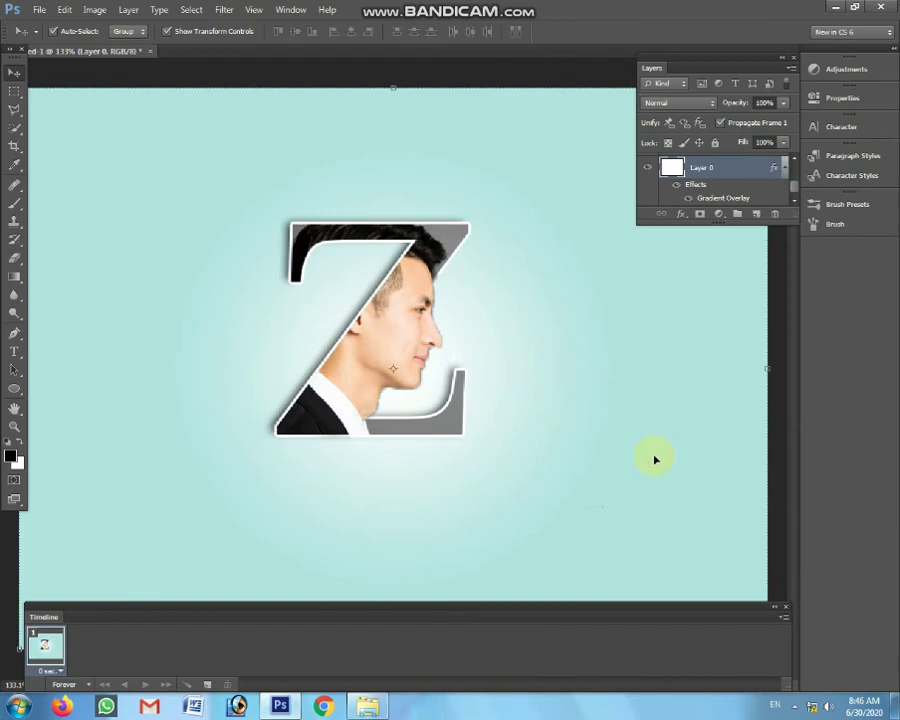